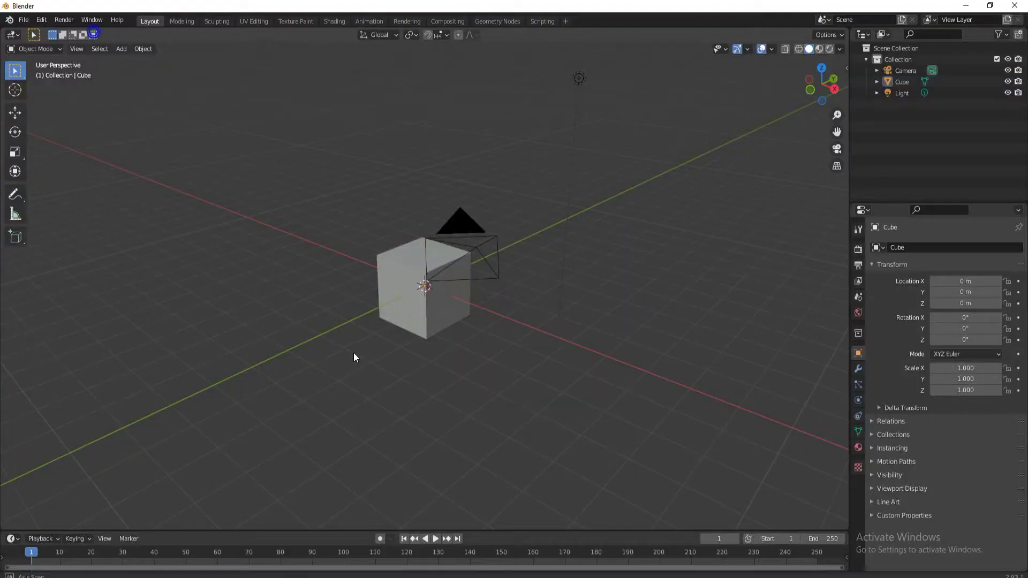
Step: Delete the default cube from the scene
{"action": "middle_click_drag", "start_coordinate": [354, 353], "coordinate": [391, 313]}
{"action": "left_click", "coordinate": [409, 310]}
{"action": "key", "text": "Delete"}
Step: Add a plane at the origin and scale it uniformly to 6.007
{"action": "key", "text": "shift+a"}
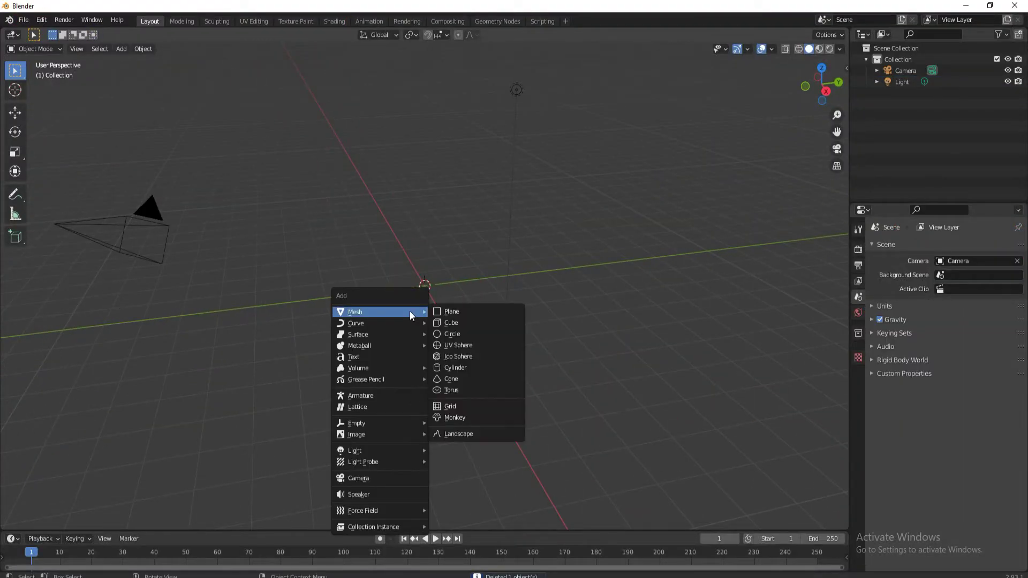
{"action": "left_click", "coordinate": [455, 313]}
{"action": "middle_click_drag", "start_coordinate": [457, 314], "coordinate": [514, 323]}
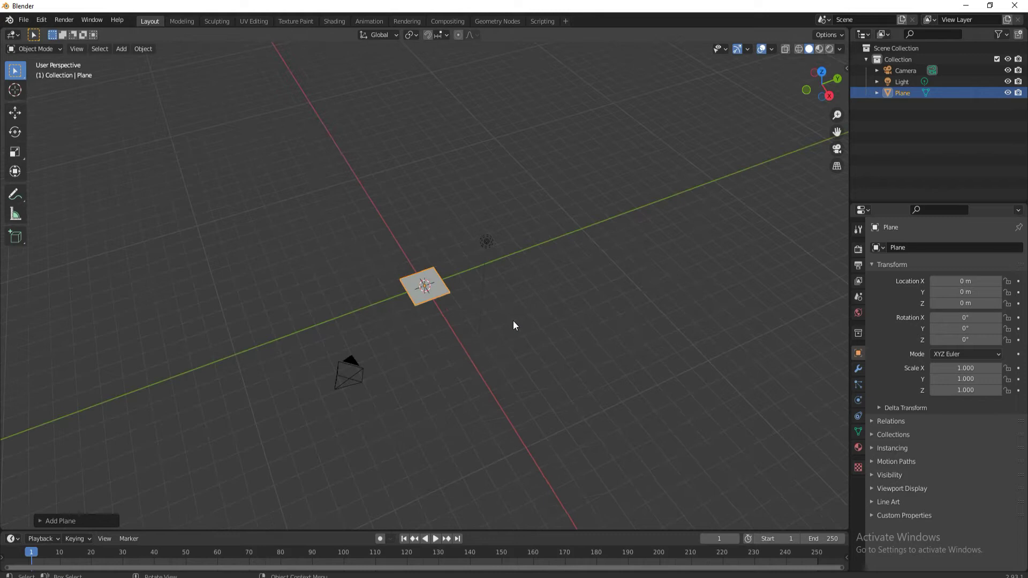
{"action": "key", "text": "s"}
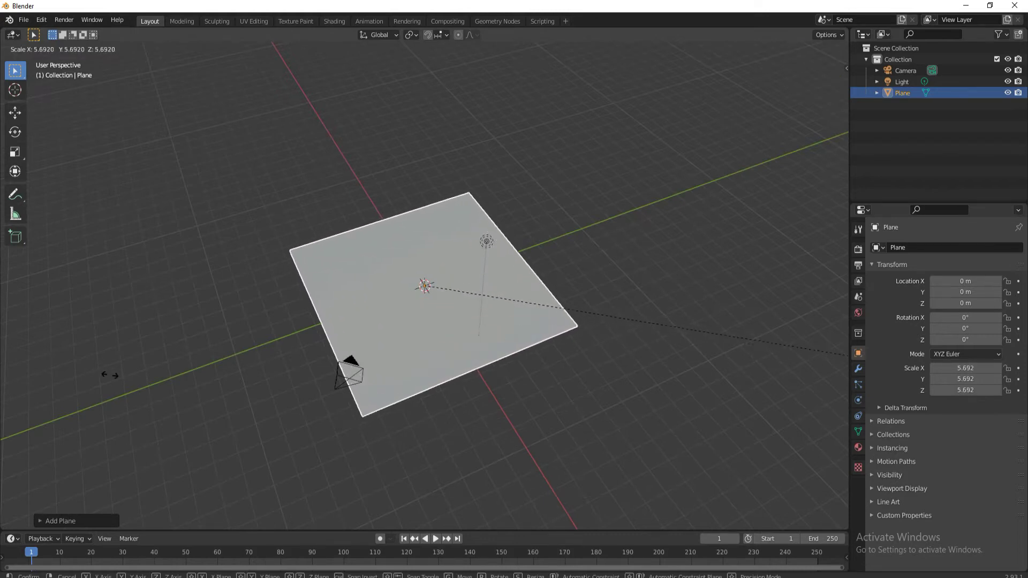
{"action": "left_click", "coordinate": [137, 381]}
{"action": "mouse_move", "coordinate": [410, 272]}
{"action": "middle_mouse_down"}
{"action": "mouse_move", "coordinate": [427, 230]}
{"action": "mouse_move", "coordinate": [471, 214]}
{"action": "middle_mouse_up"}
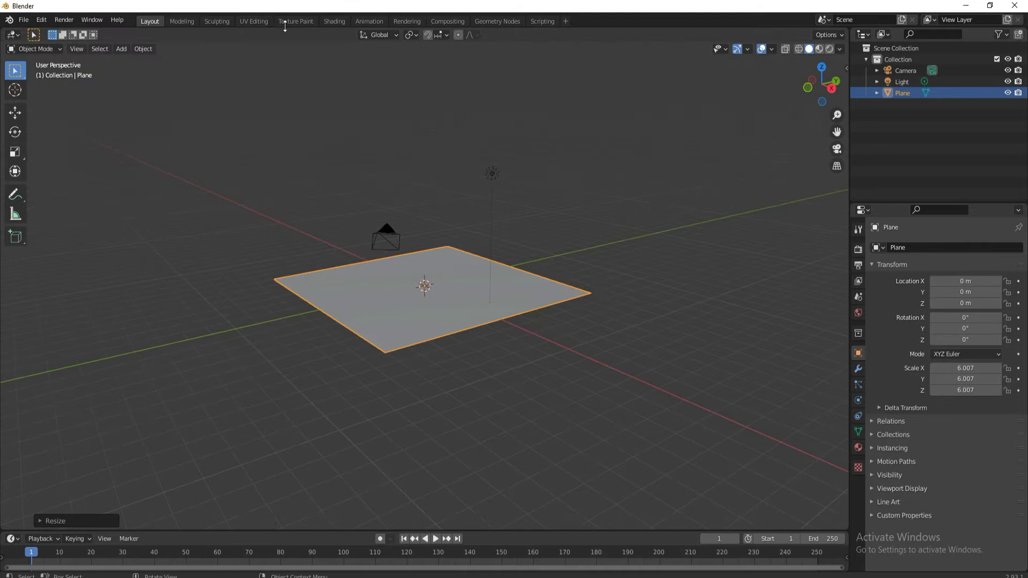
Step: In the Shading workspace, replace Principled BSDF with a Glass BSDF connected to the material surface
{"action": "left_click", "coordinate": [327, 21]}
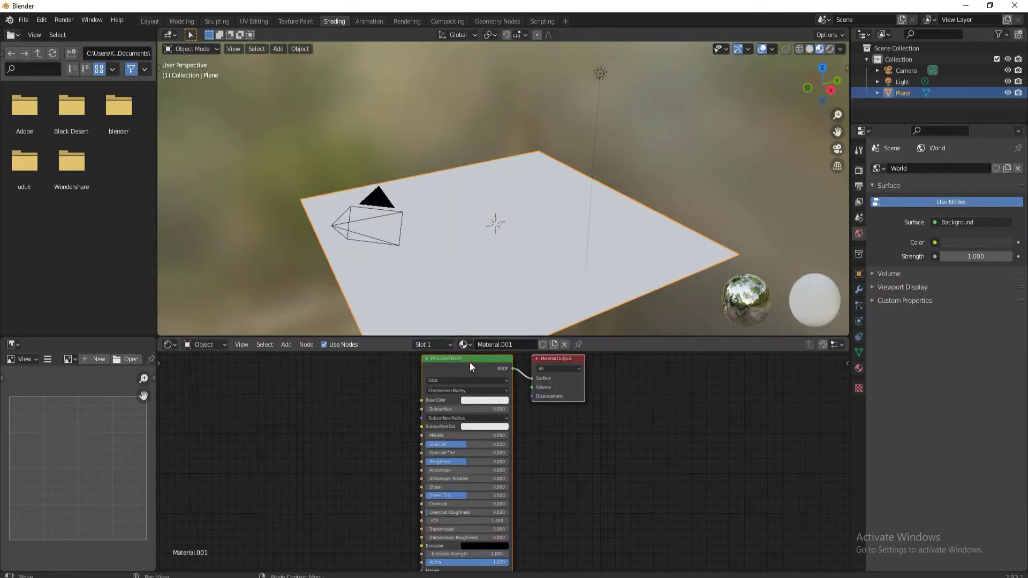
{"action": "key", "text": "x"}
{"action": "key", "text": "shift+a"}
{"action": "type", "text": "g"}
{"action": "left_click", "coordinate": [482, 424]}
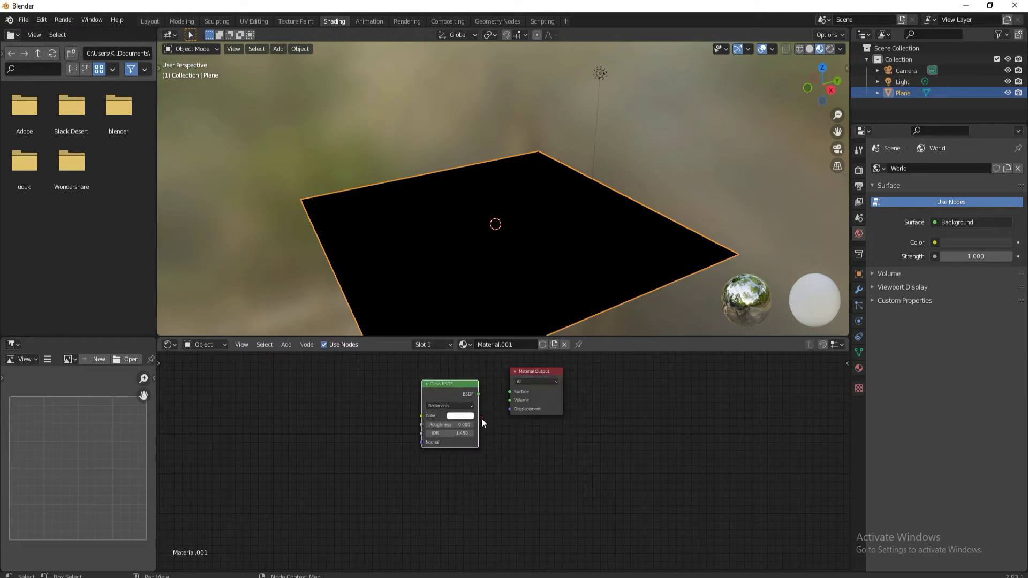
{"action": "left_click_drag", "start_coordinate": [508, 399], "coordinate": [510, 396]}
{"action": "middle_click_drag", "start_coordinate": [490, 214], "coordinate": [530, 229]}
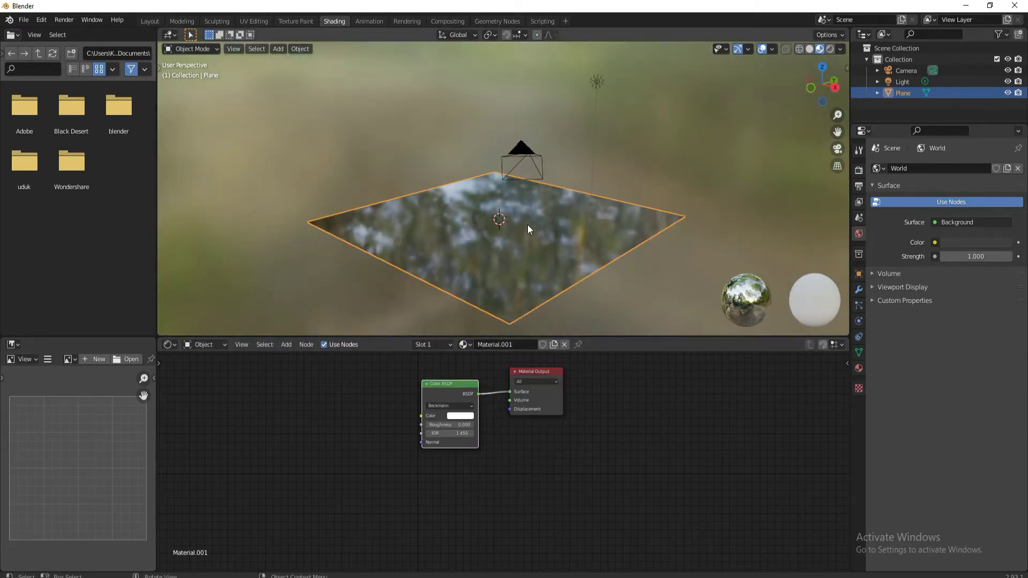
Step: Add a Bump node to the left of the Glass BSDF
{"action": "key", "text": "shift+a"}
{"action": "left_click", "coordinate": [379, 401]}
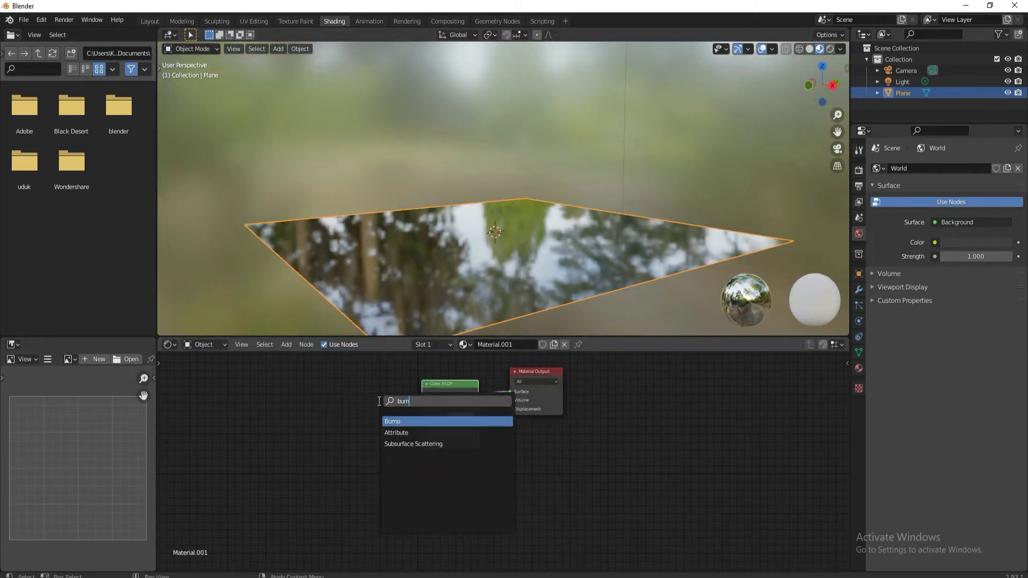
{"action": "key", "text": "Return"}
{"action": "left_click", "coordinate": [391, 404]}
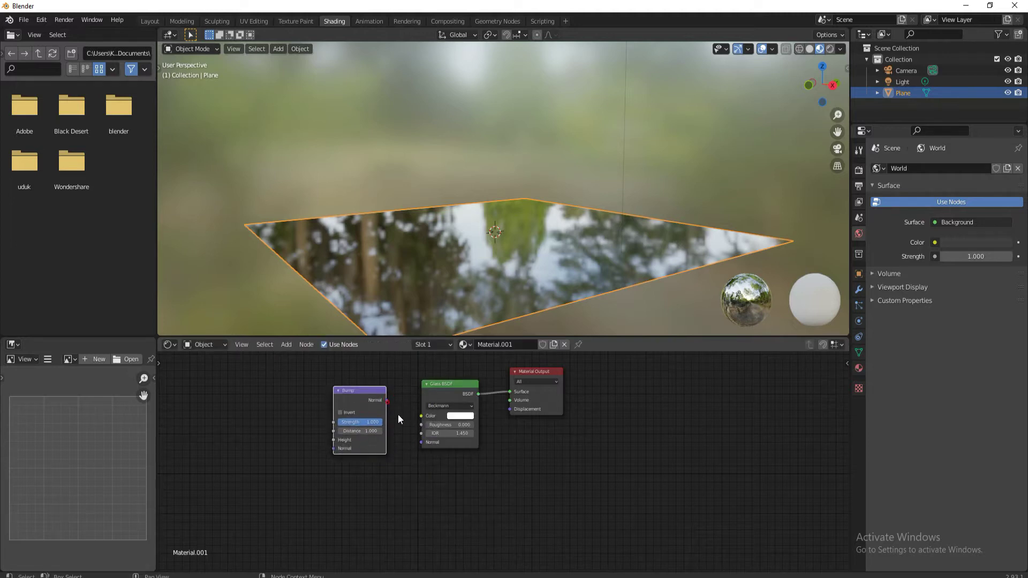
{"action": "scroll", "coordinate": [563, 433], "scroll_direction": "down", "scroll_amount": 3}
Step: Add a Noise Texture with Ctrl+T mapping and link its Fac to Bump Height
{"action": "key", "text": "shift+a"}
{"action": "left_click", "coordinate": [349, 430]}
{"action": "type", "text": "no"}
{"action": "left_click", "coordinate": [398, 459]}
{"action": "left_click", "coordinate": [367, 435]}
{"action": "scroll", "coordinate": [274, 406], "scroll_direction": "up", "scroll_amount": 1}
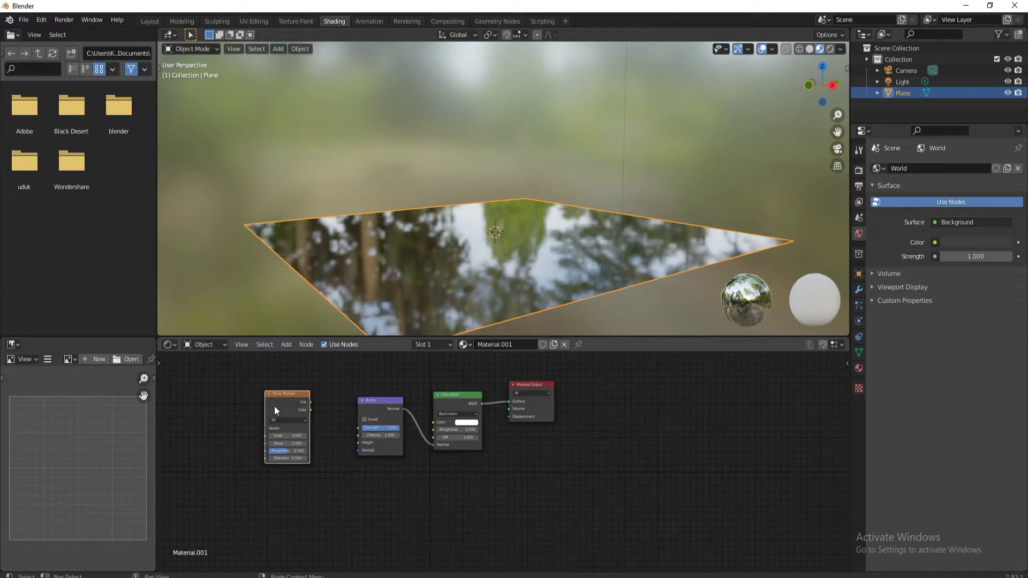
{"action": "key", "text": "ctrl+t"}
{"action": "scroll", "coordinate": [340, 420], "scroll_direction": "up", "scroll_amount": 1}
{"action": "left_click_drag", "start_coordinate": [259, 386], "coordinate": [320, 438]}
Step: Shift the Bump, Glass BSDF and output nodes right and edit the Noise Texture scale
{"action": "scroll", "coordinate": [482, 278], "scroll_direction": "down", "scroll_amount": 3}
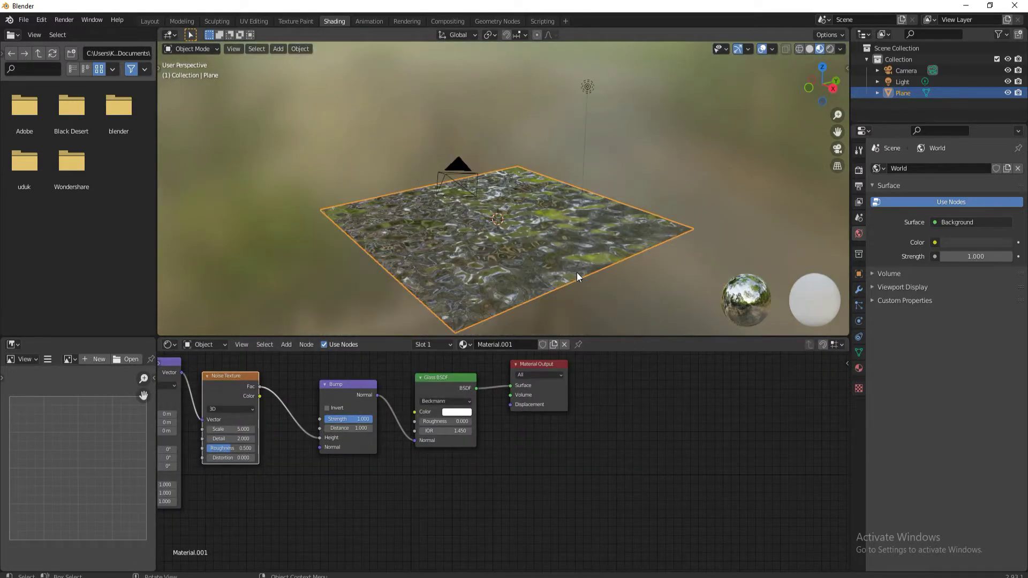
{"action": "scroll", "coordinate": [505, 482], "scroll_direction": "down", "scroll_amount": 3}
{"action": "left_click_drag", "start_coordinate": [408, 397], "coordinate": [514, 491]}
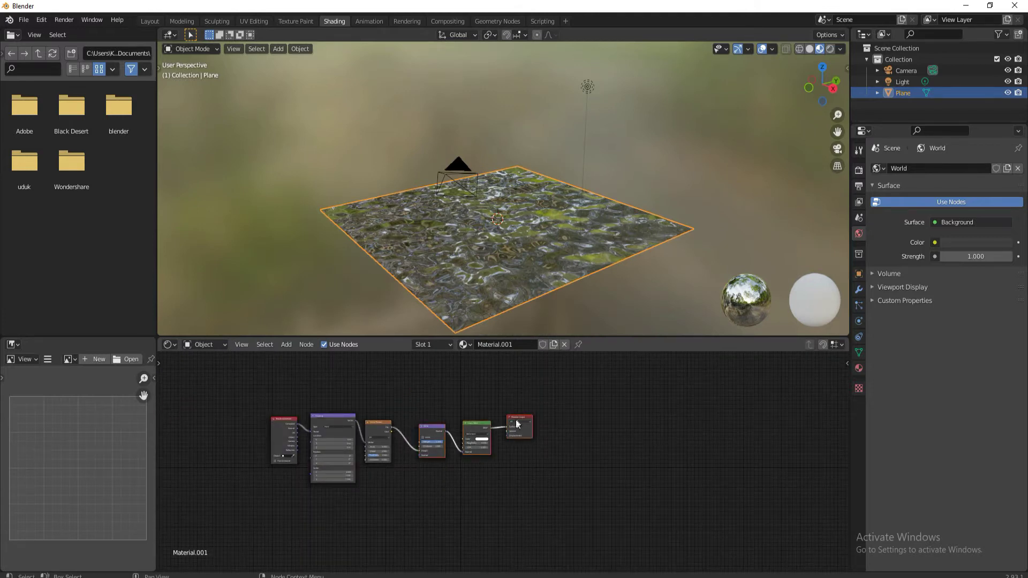
{"action": "left_click_drag", "start_coordinate": [518, 425], "coordinate": [563, 407]}
{"action": "scroll", "coordinate": [488, 385], "scroll_direction": "up", "scroll_amount": 2}
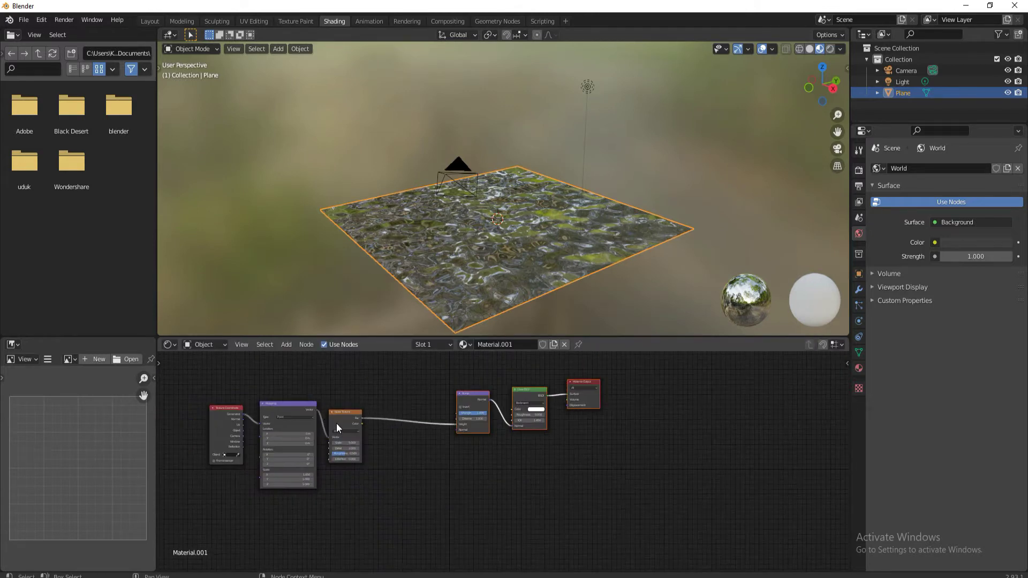
{"action": "scroll", "coordinate": [336, 423], "scroll_direction": "up", "scroll_amount": 2}
{"action": "left_click", "coordinate": [252, 433]}
Step: Set the Noise Texture scale to 30
{"action": "type", "text": "30"}
{"action": "key", "text": "Return"}
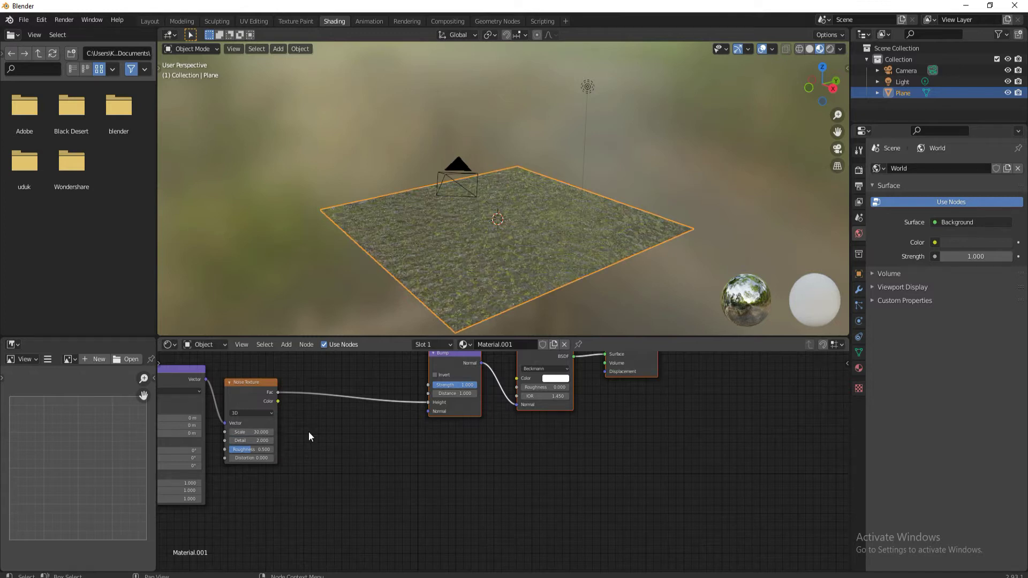
{"action": "scroll", "coordinate": [550, 263], "scroll_direction": "up", "scroll_amount": 3}
{"action": "scroll", "coordinate": [548, 279], "scroll_direction": "up", "scroll_amount": 2}
{"action": "mouse_move", "coordinate": [529, 262]}
{"action": "middle_mouse_down"}
{"action": "mouse_move", "coordinate": [540, 238]}
{"action": "mouse_move", "coordinate": [598, 253]}
{"action": "mouse_move", "coordinate": [565, 273]}
{"action": "middle_mouse_up"}
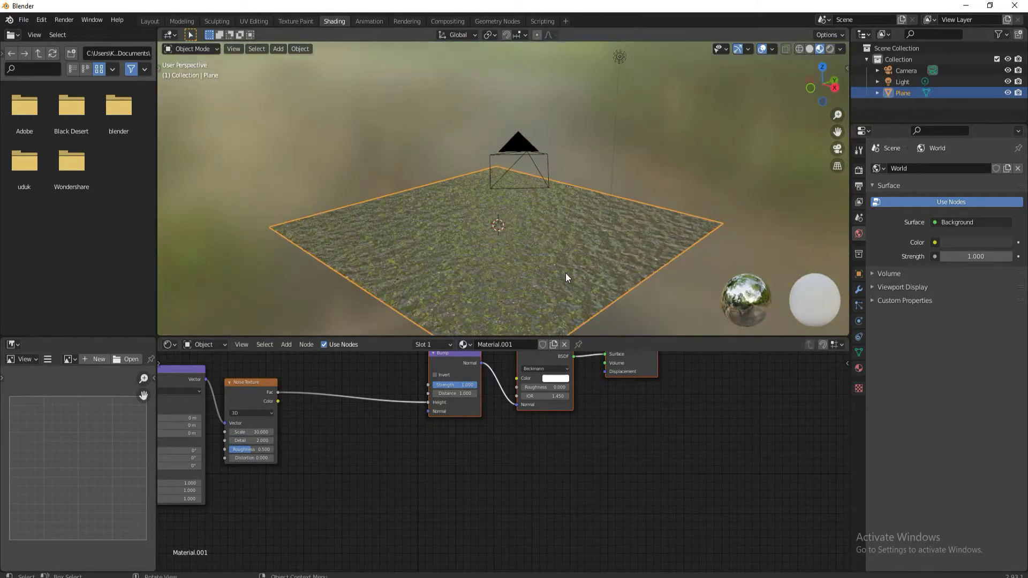
Step: Set the Bump distance to 0.1 and the Glass BSDF IOR to 1.333
{"action": "scroll", "coordinate": [565, 273], "scroll_direction": "up", "scroll_amount": 2}
{"action": "left_click", "coordinate": [457, 394]}
{"action": "type", "text": "0.100"}
{"action": "key", "text": "Return"}
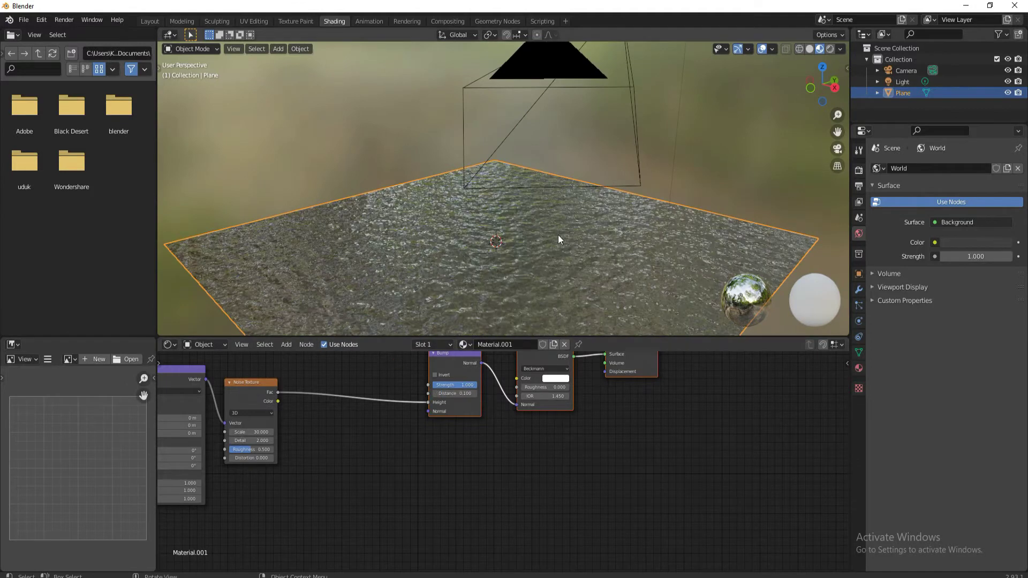
{"action": "middle_click_drag", "start_coordinate": [560, 236], "coordinate": [544, 230]}
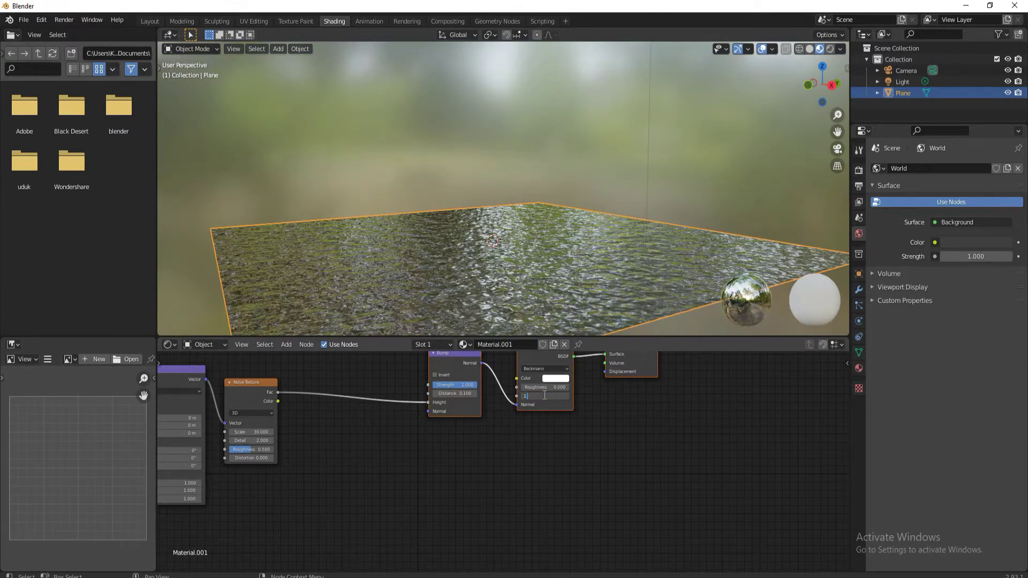
{"action": "type", "text": ".333"}
{"action": "key", "text": "Return"}
{"action": "mouse_move", "coordinate": [614, 255]}
{"action": "middle_mouse_down"}
{"action": "mouse_move", "coordinate": [564, 253]}
{"action": "mouse_move", "coordinate": [576, 255]}
{"action": "middle_mouse_up"}
{"action": "scroll", "coordinate": [341, 430], "scroll_direction": "down", "scroll_amount": 2}
{"action": "middle_click_drag", "start_coordinate": [298, 415], "coordinate": [304, 457]}
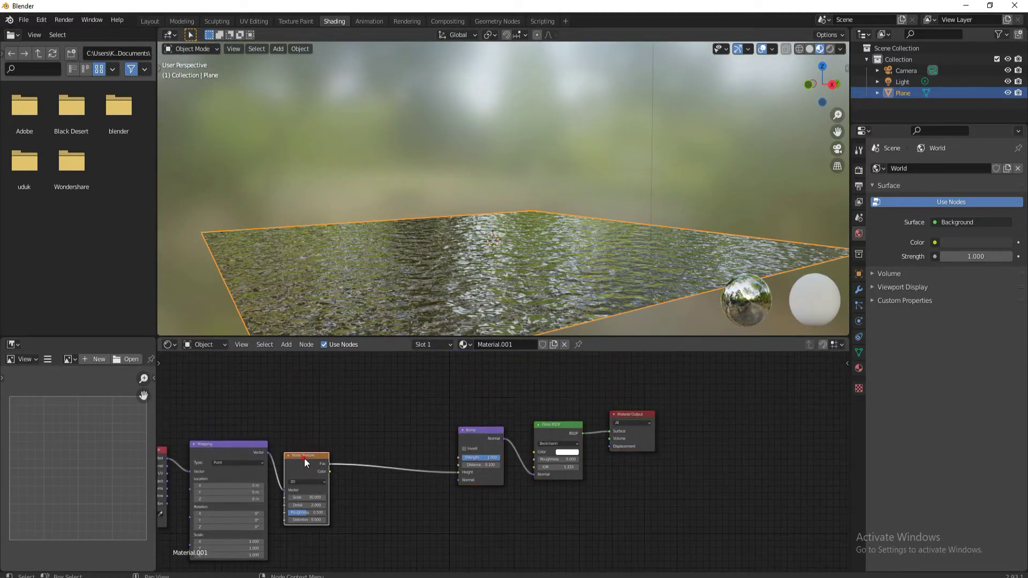
Step: Duplicate the Noise Texture, add a MixRGB node combining both, and route it into Bump Height
{"action": "key", "text": "shift+d"}
{"action": "left_click", "coordinate": [308, 316]}
{"action": "key", "text": "shift+a"}
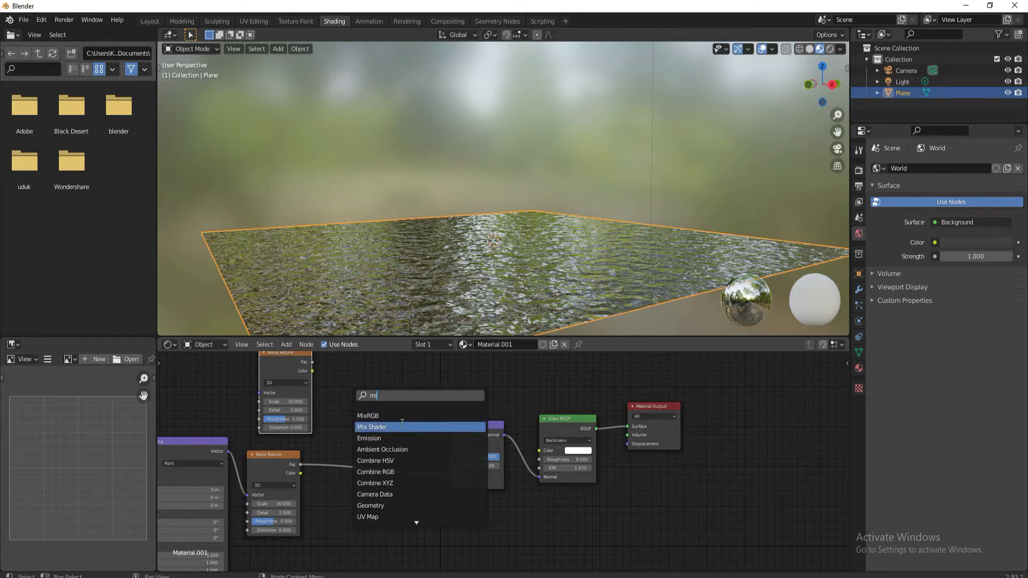
{"action": "left_click", "coordinate": [404, 415]}
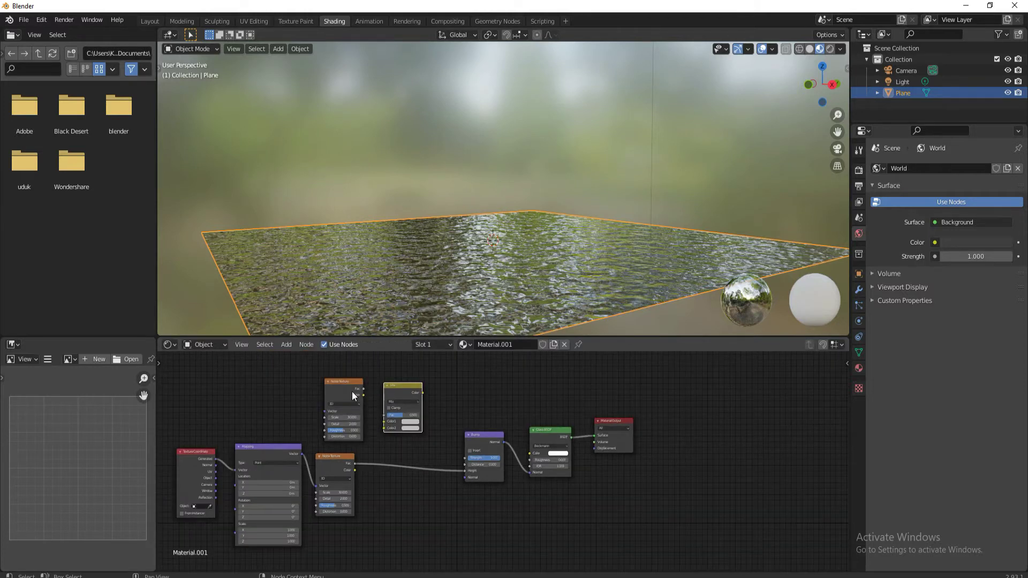
{"action": "right_click", "coordinate": [342, 384]}
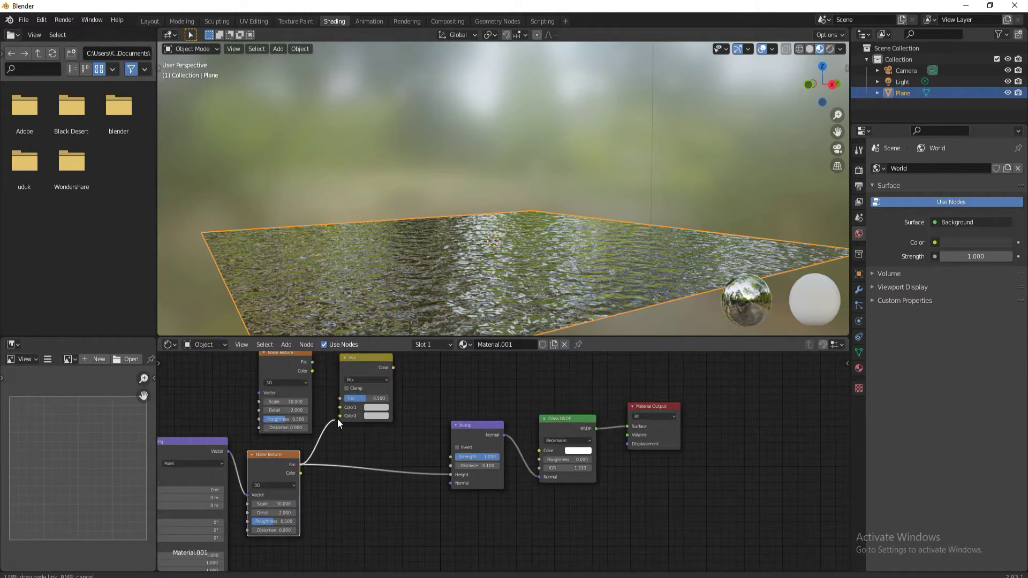
{"action": "left_click_drag", "start_coordinate": [342, 409], "coordinate": [341, 415]}
{"action": "left_click_drag", "start_coordinate": [393, 368], "coordinate": [451, 475]}
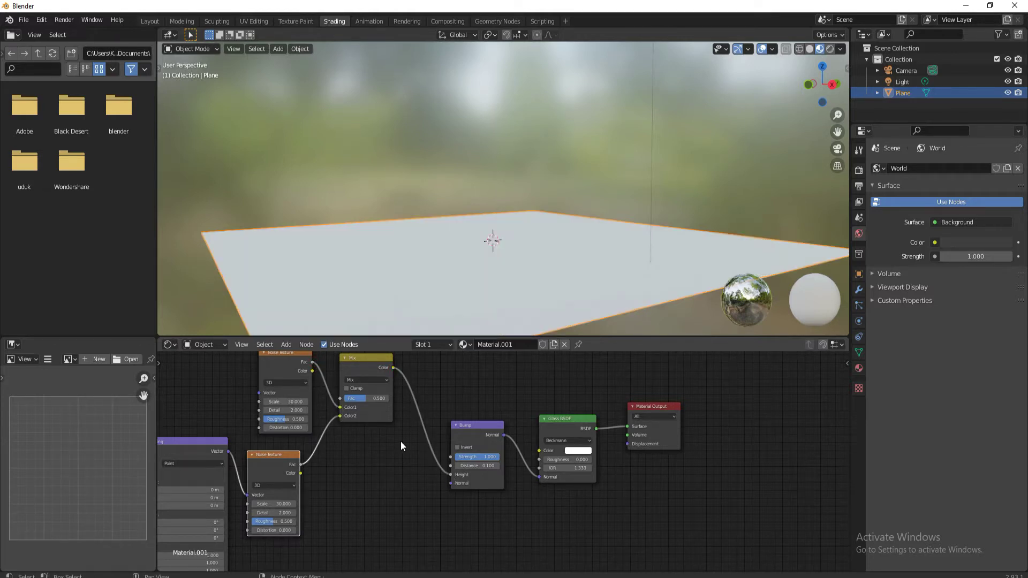
Step: Set the upper noise scale to 20, Mix factor to 1, and blend mode to Multiply
{"action": "middle_click_drag", "start_coordinate": [587, 169], "coordinate": [554, 233]}
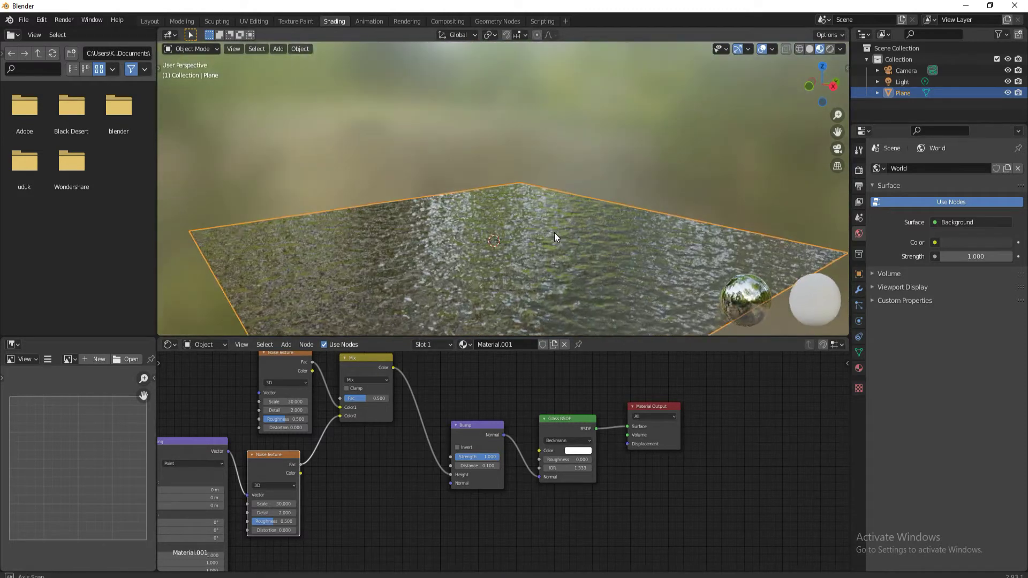
{"action": "mouse_move", "coordinate": [284, 402]}
{"action": "left_mouse_down"}
{"action": "mouse_move", "coordinate": [251, 401]}
{"action": "mouse_move", "coordinate": [275, 402]}
{"action": "left_mouse_up"}
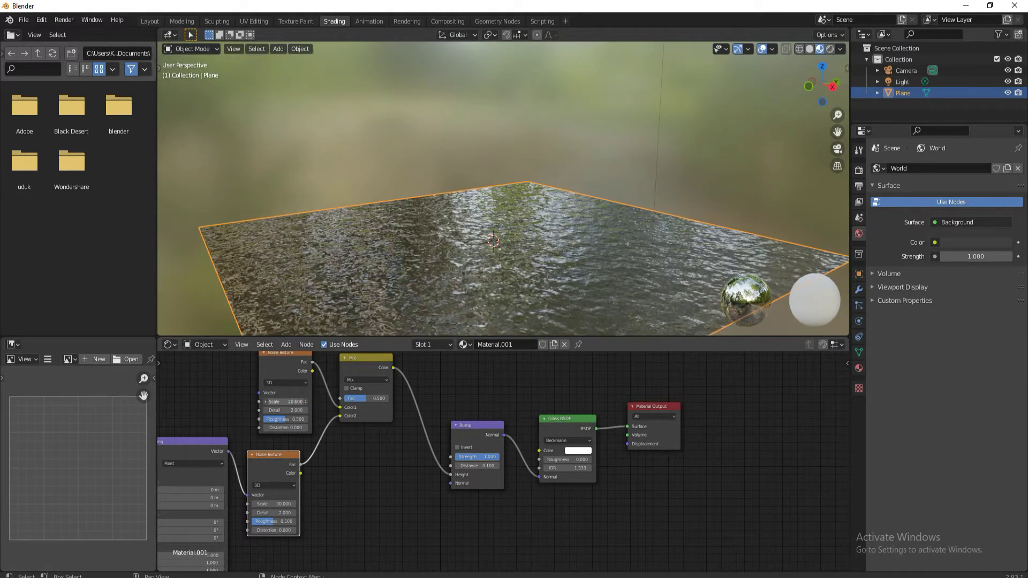
{"action": "scroll", "coordinate": [363, 443], "scroll_direction": "up", "scroll_amount": 2}
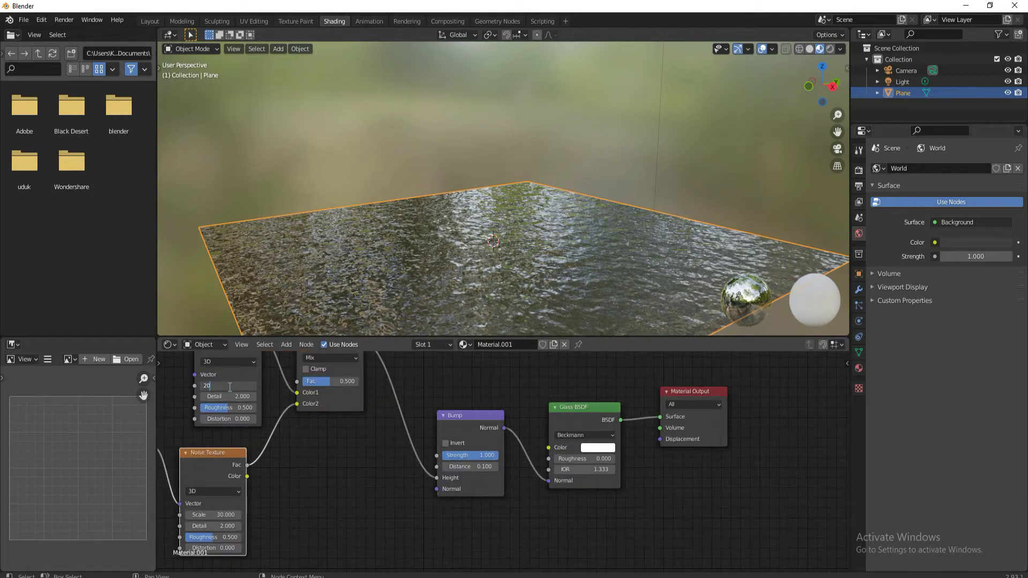
{"action": "key", "text": "Return"}
{"action": "left_click_drag", "start_coordinate": [326, 381], "coordinate": [353, 380]}
{"action": "left_click", "coordinate": [342, 357]}
{"action": "left_click", "coordinate": [339, 313]}
{"action": "middle_click_drag", "start_coordinate": [418, 278], "coordinate": [470, 280]}
Step: Duplicate the Noise Texture and Multiply nodes and place the copies above the originals
{"action": "scroll", "coordinate": [468, 403], "scroll_direction": "down", "scroll_amount": 3}
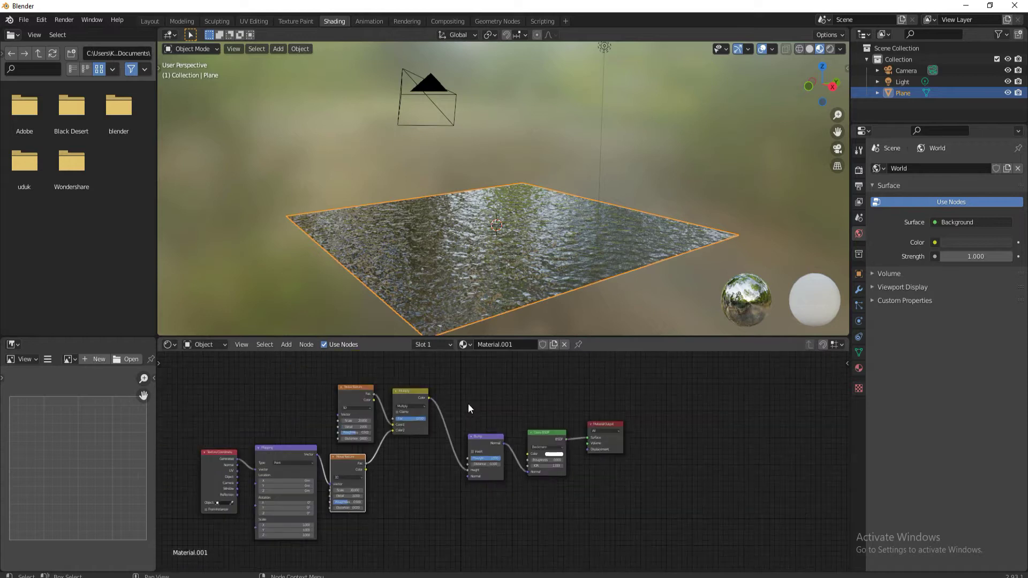
{"action": "left_click_drag", "start_coordinate": [317, 377], "coordinate": [428, 443]}
{"action": "key", "text": "shift+d"}
{"action": "left_click", "coordinate": [484, 353]}
{"action": "scroll", "coordinate": [539, 387], "scroll_direction": "down", "scroll_amount": 2}
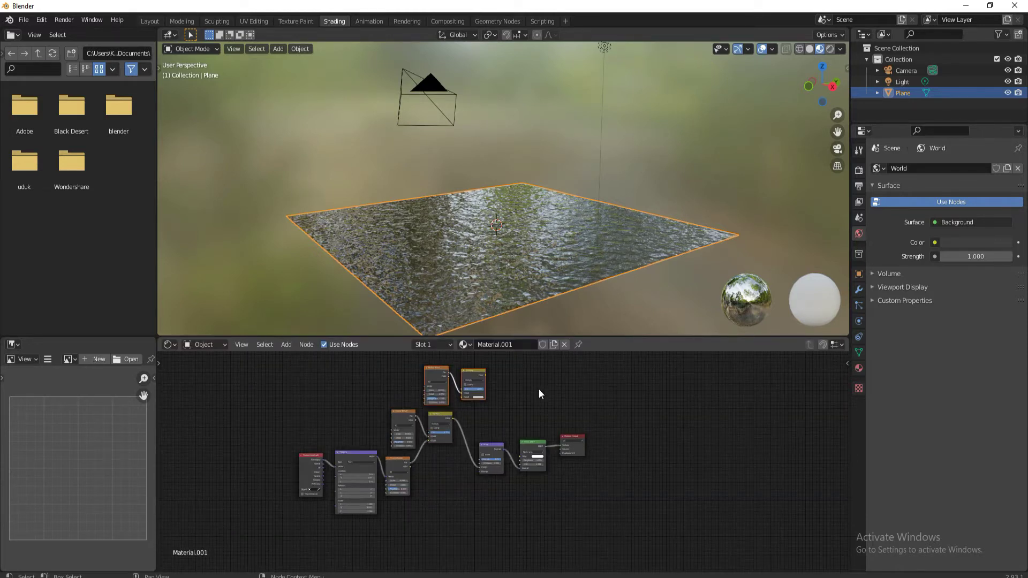
{"action": "scroll", "coordinate": [538, 394], "scroll_direction": "up", "scroll_amount": 1}
{"action": "scroll", "coordinate": [508, 394], "scroll_direction": "up", "scroll_amount": 1}
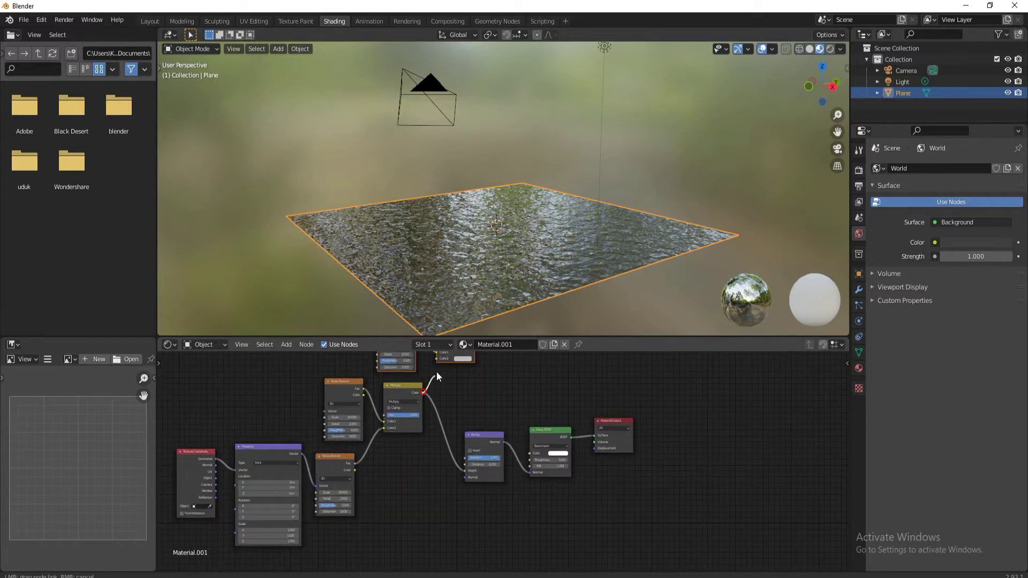
Step: Move the shader nodes right, rewire the Bump Height input, and set the new noise scale to 15
{"action": "left_click_drag", "start_coordinate": [455, 420], "coordinate": [643, 481]}
{"action": "key", "text": "g"}
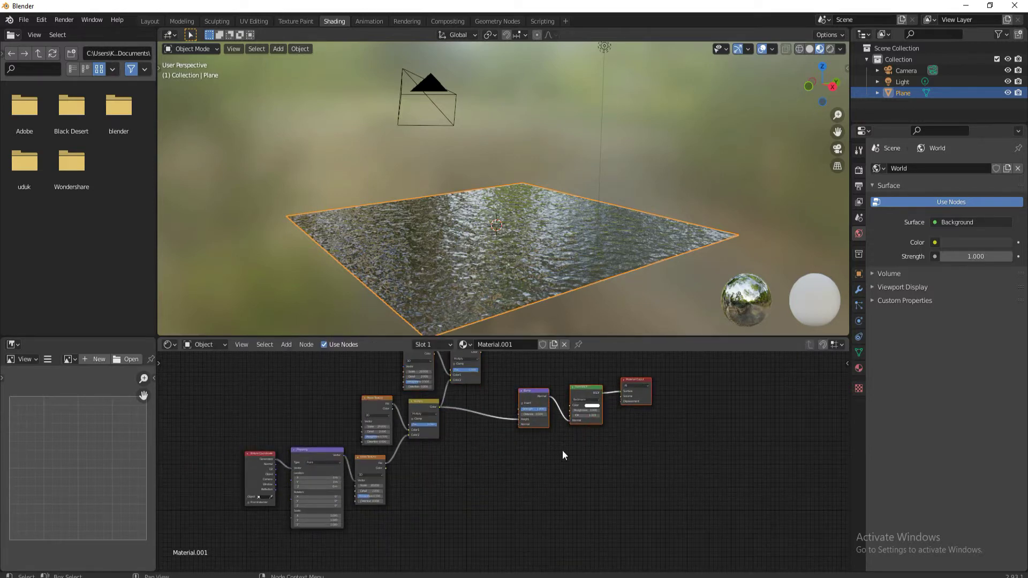
{"action": "left_click", "coordinate": [528, 535]}
{"action": "scroll", "coordinate": [482, 482], "scroll_direction": "up", "scroll_amount": 1}
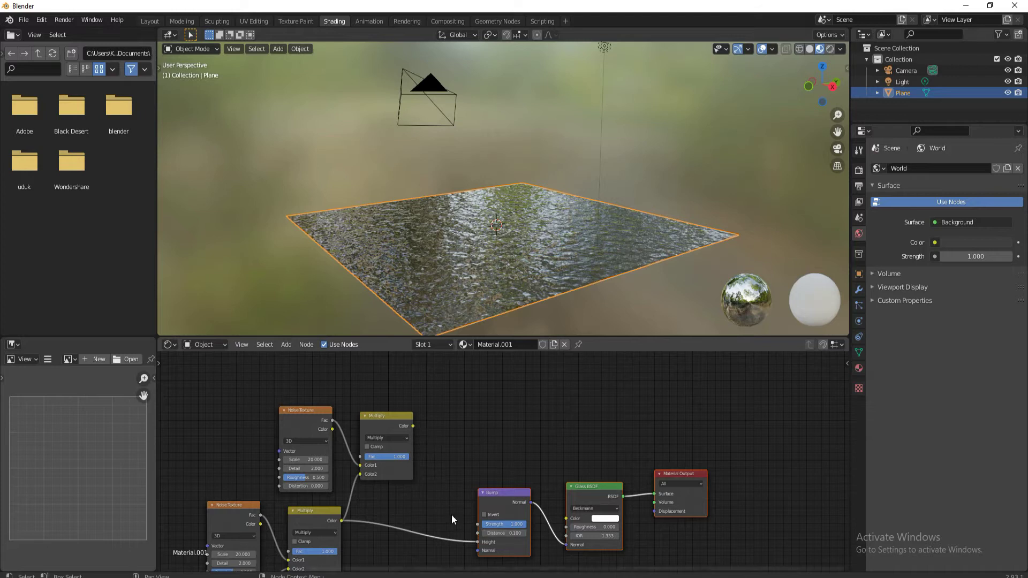
{"action": "left_click_drag", "start_coordinate": [478, 539], "coordinate": [416, 510]}
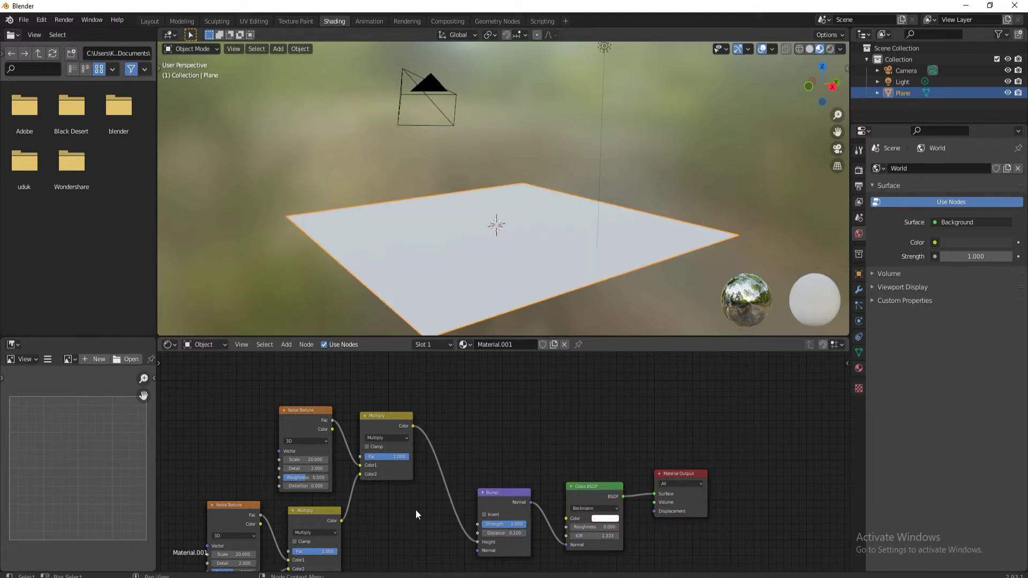
{"action": "mouse_move", "coordinate": [514, 267]}
{"action": "middle_mouse_down"}
{"action": "mouse_move", "coordinate": [592, 221]}
{"action": "mouse_move", "coordinate": [620, 187]}
{"action": "middle_mouse_up"}
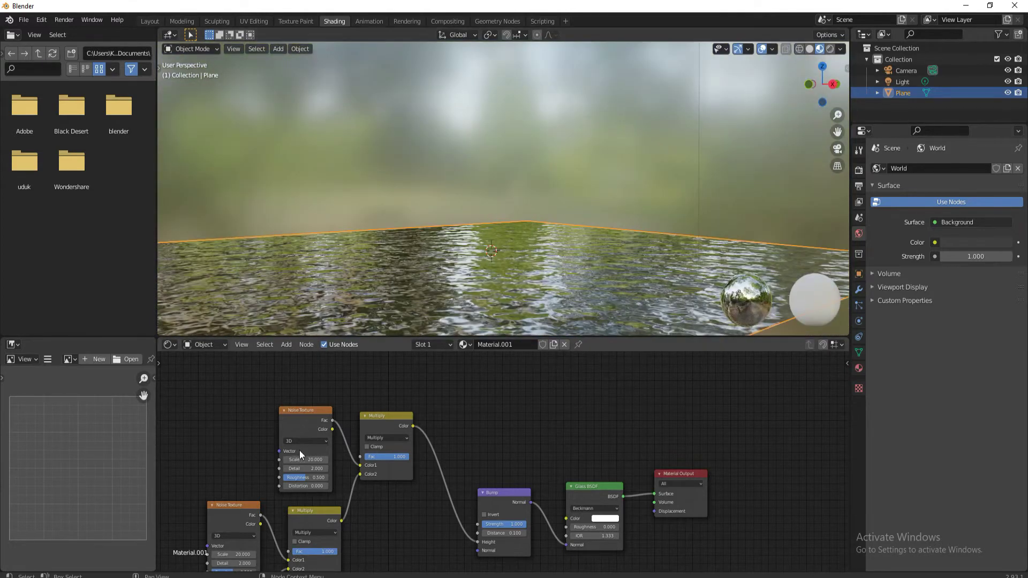
{"action": "type", "text": "15"}
{"action": "key", "text": "Return"}
{"action": "mouse_move", "coordinate": [570, 273]}
{"action": "middle_mouse_down"}
{"action": "mouse_move", "coordinate": [438, 259]}
{"action": "mouse_move", "coordinate": [580, 265]}
{"action": "mouse_move", "coordinate": [591, 282]}
{"action": "mouse_move", "coordinate": [668, 277]}
{"action": "mouse_move", "coordinate": [540, 278]}
{"action": "mouse_move", "coordinate": [515, 308]}
{"action": "middle_mouse_up"}
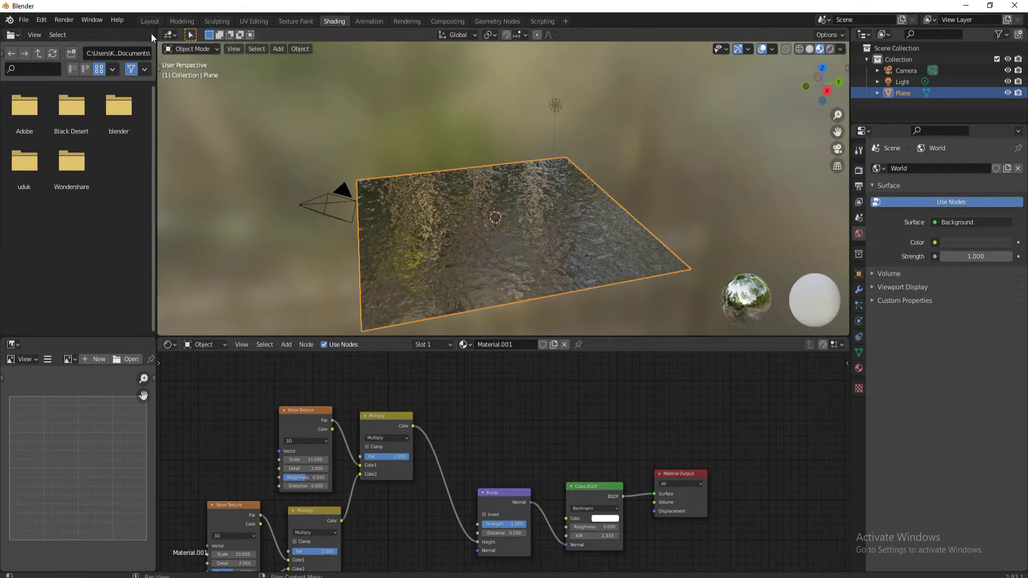
Step: Load sunset-gb07e45b67_1920.jpg into the World's Image Texture node as the sky
{"action": "left_click", "coordinate": [150, 22]}
{"action": "mouse_move", "coordinate": [480, 255]}
{"action": "middle_mouse_down"}
{"action": "mouse_move", "coordinate": [573, 320]}
{"action": "mouse_move", "coordinate": [500, 374]}
{"action": "middle_mouse_up"}
{"action": "scroll", "coordinate": [578, 324], "scroll_direction": "down", "scroll_amount": 5}
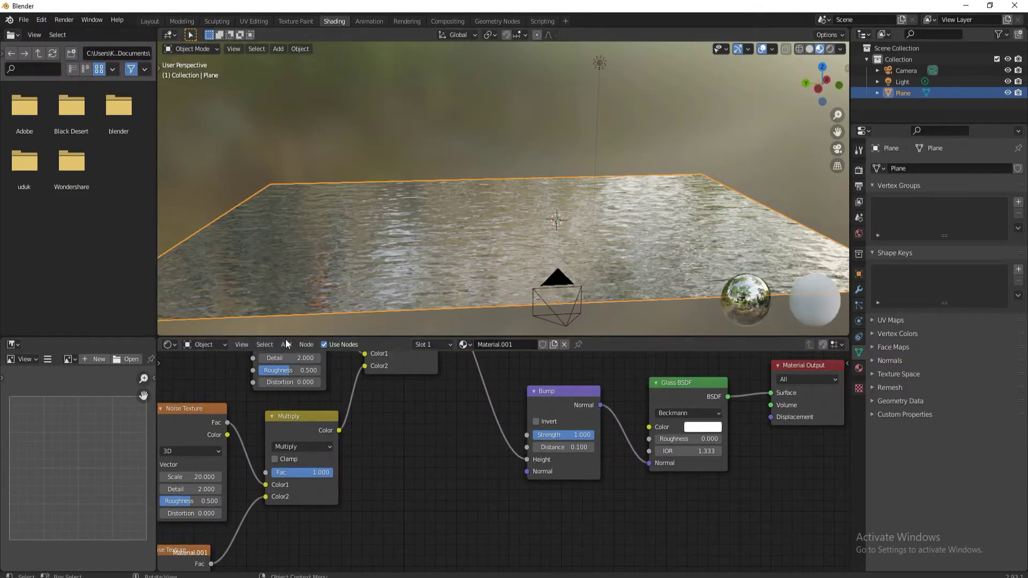
{"action": "left_click", "coordinate": [214, 371]}
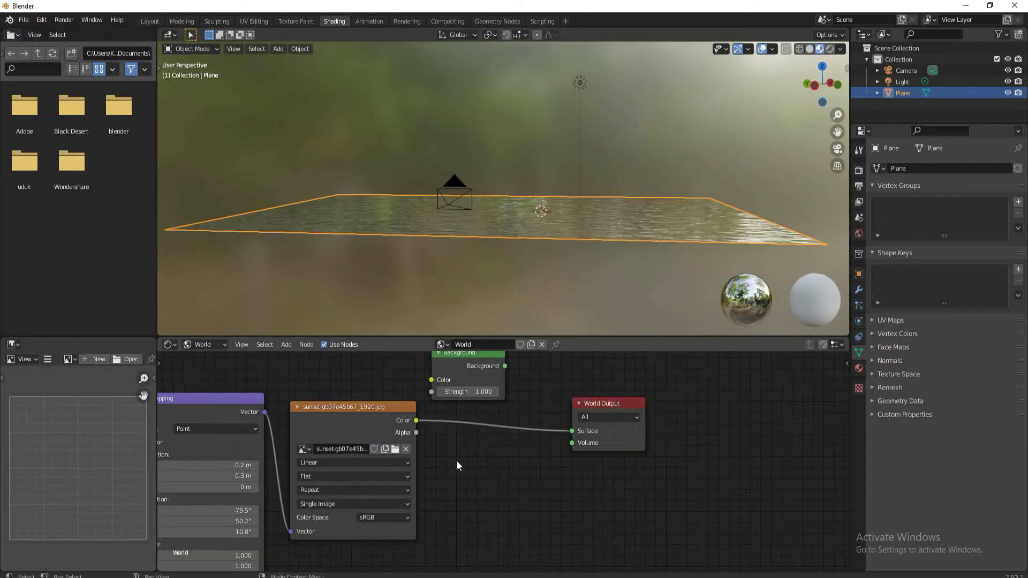
{"action": "scroll", "coordinate": [457, 461], "scroll_direction": "up", "scroll_amount": 4}
{"action": "left_click", "coordinate": [355, 448]}
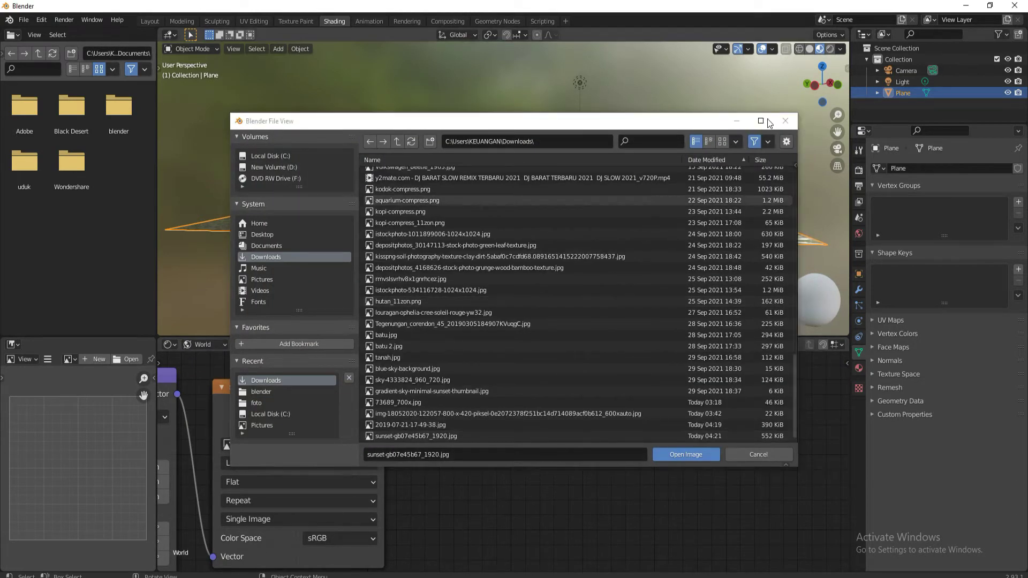
{"action": "left_click", "coordinate": [684, 454]}
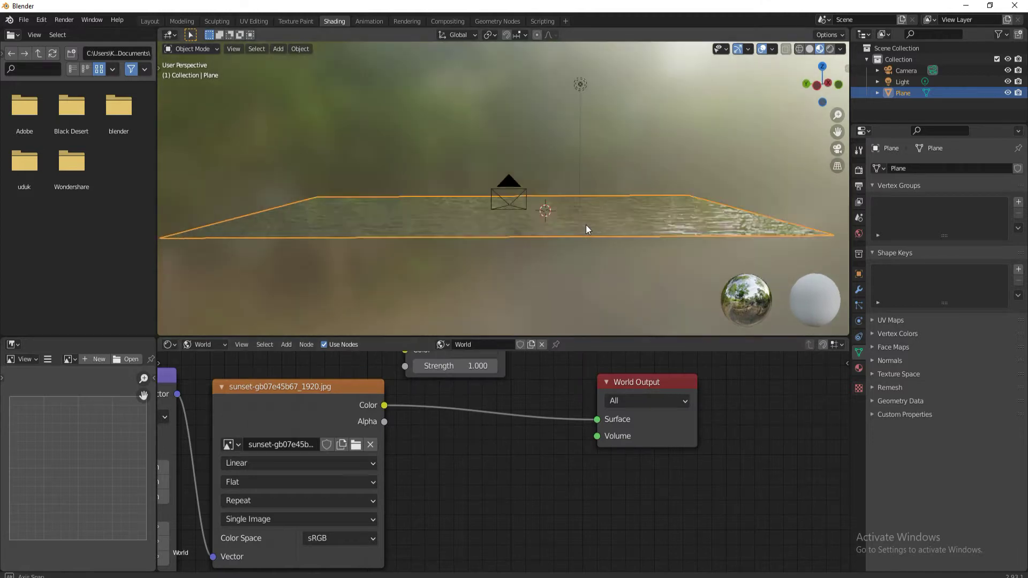
Step: Switch the viewport to Rendered shading and frame the sunset horizon over the water
{"action": "scroll", "coordinate": [477, 428], "scroll_direction": "down", "scroll_amount": 2}
{"action": "middle_click_drag", "start_coordinate": [488, 322], "coordinate": [823, 96]}
{"action": "left_click", "coordinate": [830, 49]}
{"action": "scroll", "coordinate": [632, 191], "scroll_direction": "down", "scroll_amount": 3}
{"action": "mouse_move", "coordinate": [631, 191]}
{"action": "middle_mouse_down"}
{"action": "mouse_move", "coordinate": [599, 195]}
{"action": "mouse_move", "coordinate": [644, 203]}
{"action": "middle_mouse_up"}
Step: Select the light and set its colour to a darker, muted orange
{"action": "key", "text": "KP_0"}
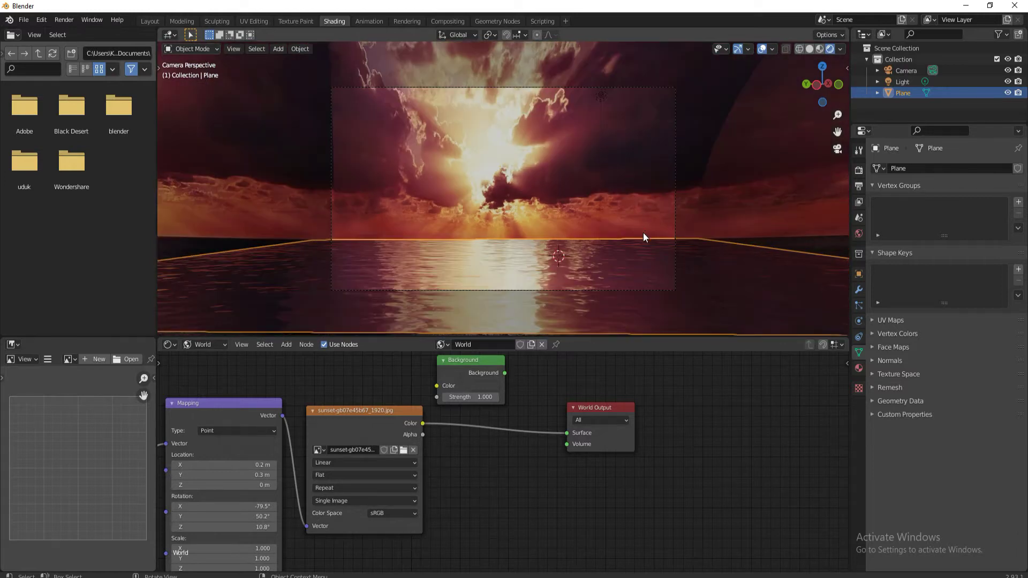
{"action": "left_click", "coordinate": [723, 159]}
{"action": "left_click", "coordinate": [673, 178]}
{"action": "left_click", "coordinate": [600, 173]}
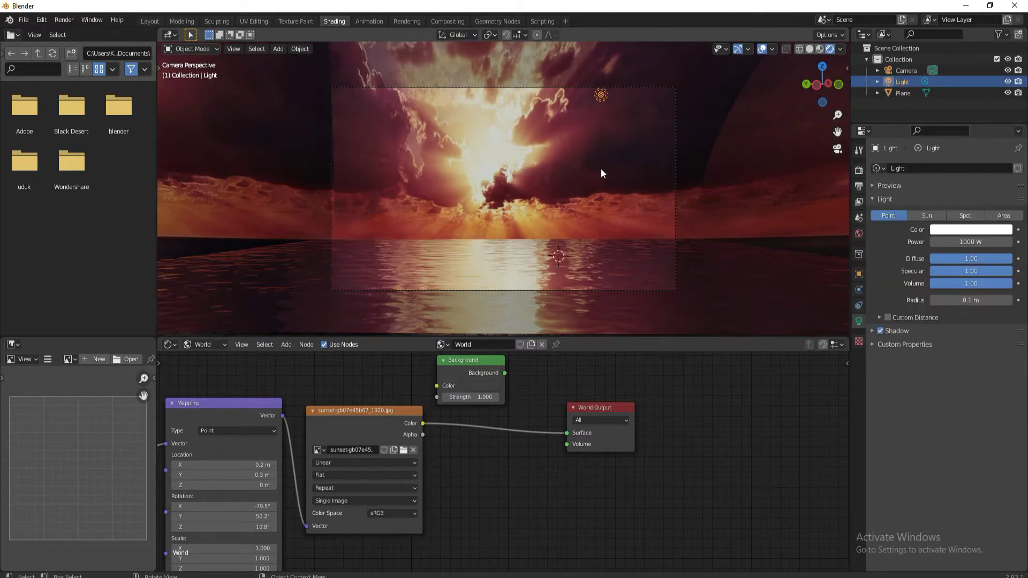
{"action": "left_click", "coordinate": [970, 230]}
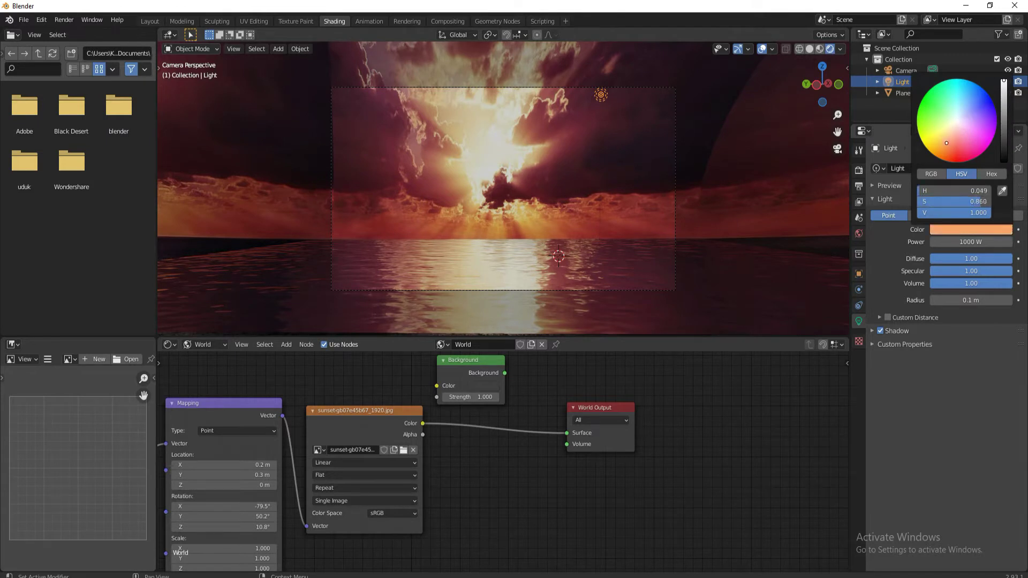
{"action": "left_click_drag", "start_coordinate": [1003, 90], "coordinate": [1004, 99]}
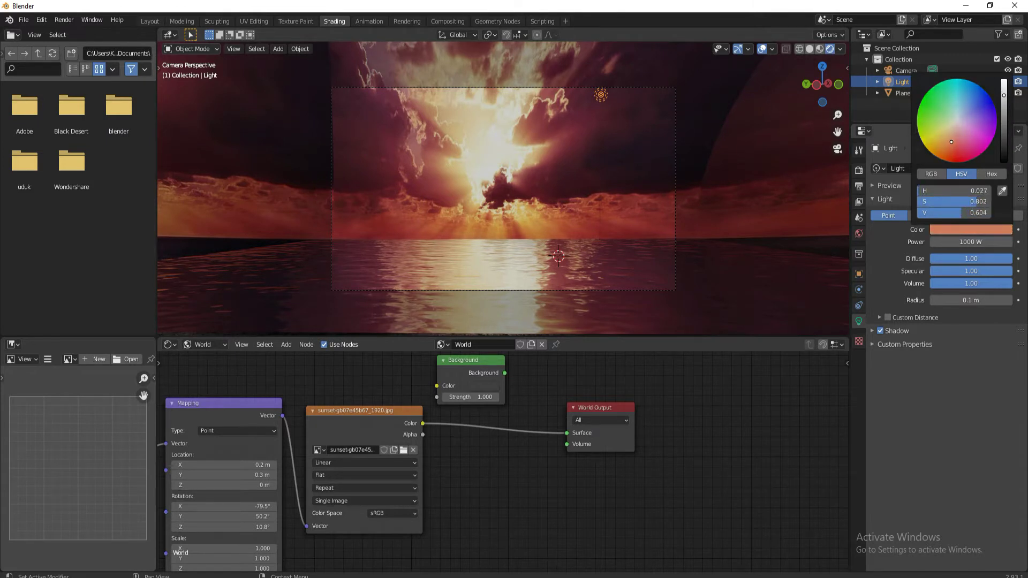
Step: Inspect the scene from side and front views, ending with the water plane selected
{"action": "mouse_move", "coordinate": [580, 101]}
{"action": "middle_mouse_down"}
{"action": "mouse_move", "coordinate": [635, 121]}
{"action": "mouse_move", "coordinate": [526, 199]}
{"action": "mouse_move", "coordinate": [529, 156]}
{"action": "mouse_move", "coordinate": [504, 144]}
{"action": "mouse_move", "coordinate": [548, 142]}
{"action": "middle_mouse_up"}
{"action": "left_click", "coordinate": [525, 198]}
{"action": "left_click", "coordinate": [505, 144]}
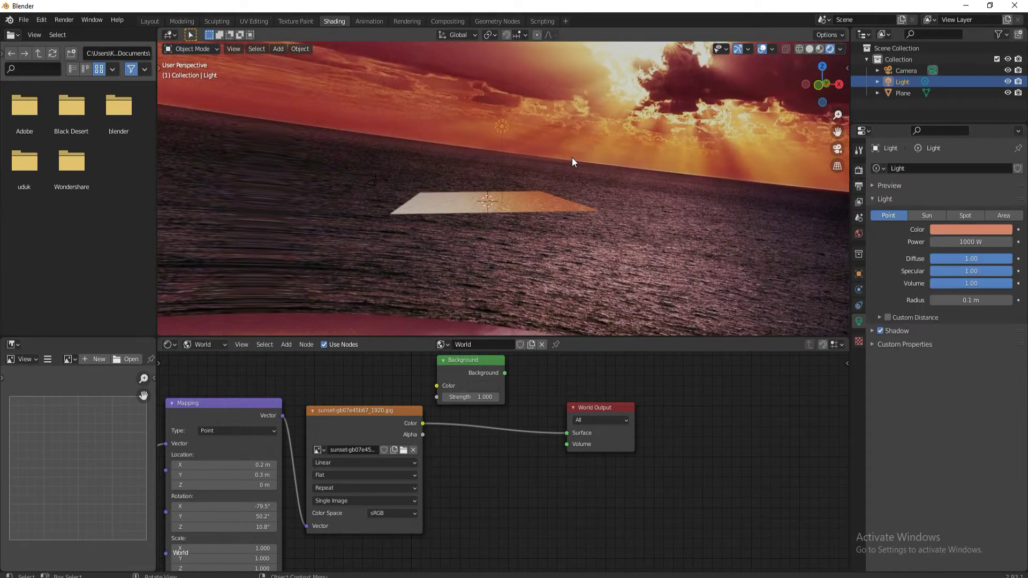
{"action": "key", "text": "KP_3"}
{"action": "key", "text": "KP_1"}
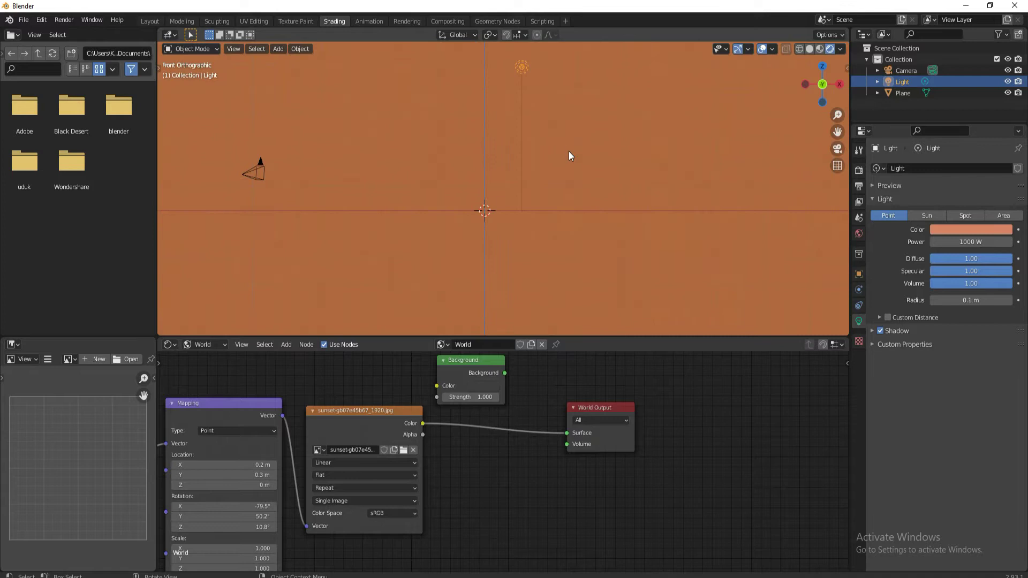
{"action": "mouse_move", "coordinate": [594, 143]}
{"action": "middle_mouse_down"}
{"action": "mouse_move", "coordinate": [515, 179]}
{"action": "mouse_move", "coordinate": [562, 157]}
{"action": "mouse_move", "coordinate": [642, 203]}
{"action": "middle_mouse_up"}
{"action": "left_click", "coordinate": [510, 181]}
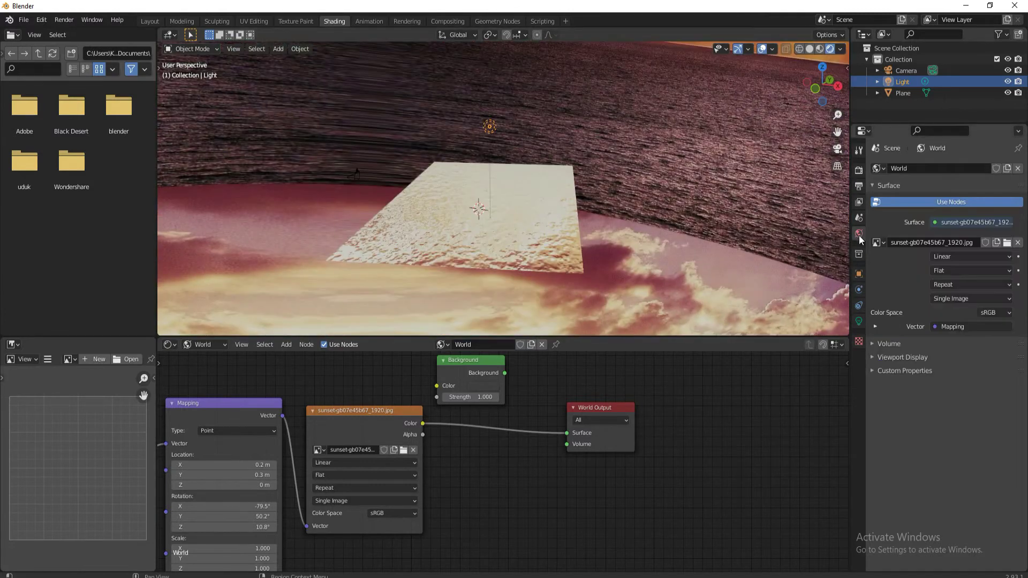
Step: Enable Motion Blur in the Eevee render properties and check the result through the camera
{"action": "left_click", "coordinate": [859, 172]}
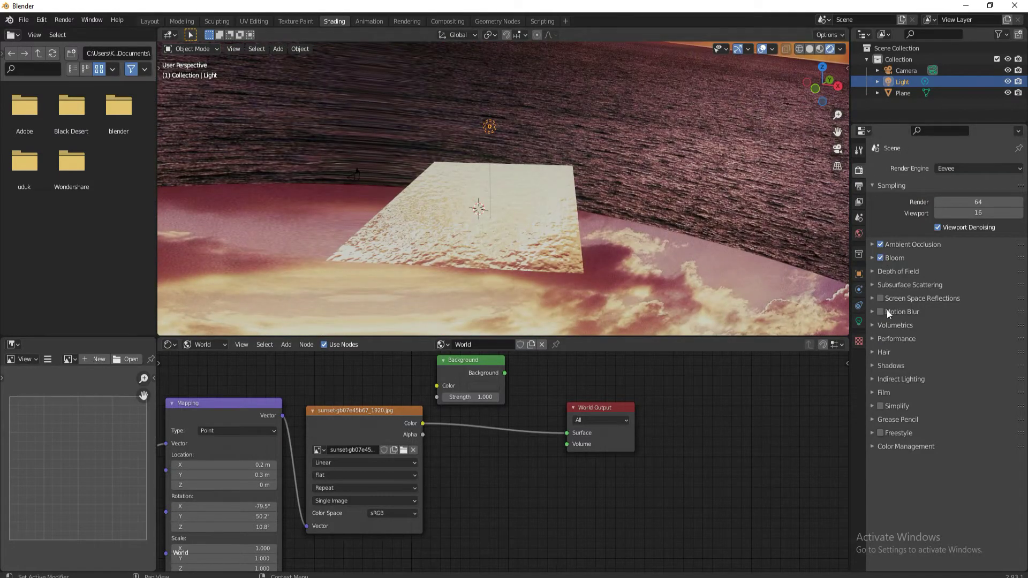
{"action": "left_click", "coordinate": [887, 313]}
{"action": "middle_click_drag", "start_coordinate": [596, 208], "coordinate": [670, 201]}
{"action": "key", "text": "KP_0"}
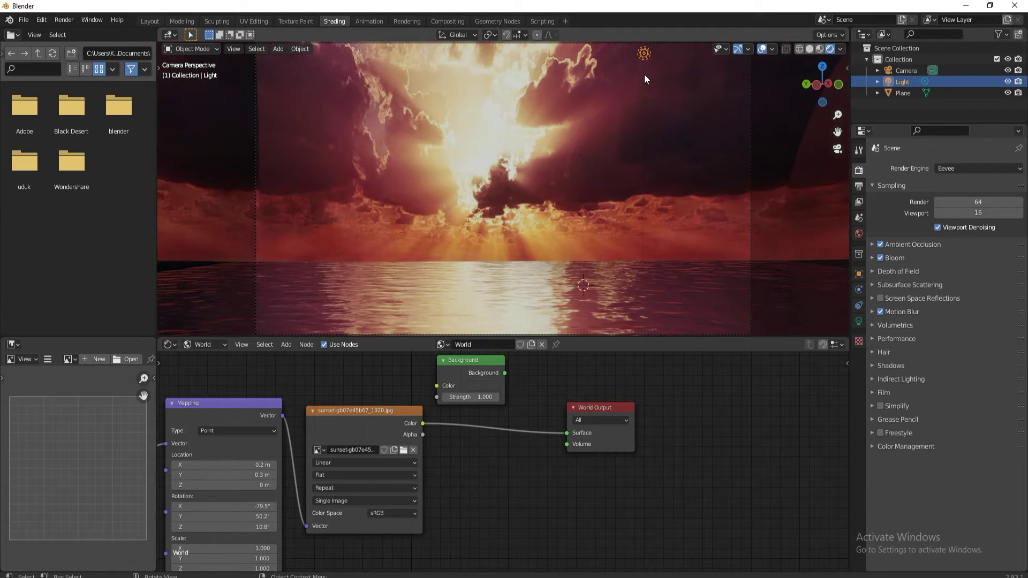
{"action": "left_click", "coordinate": [680, 95]}
{"action": "scroll", "coordinate": [696, 129], "scroll_direction": "down", "scroll_amount": 2}
{"action": "scroll", "coordinate": [696, 140], "scroll_direction": "down", "scroll_amount": 2}
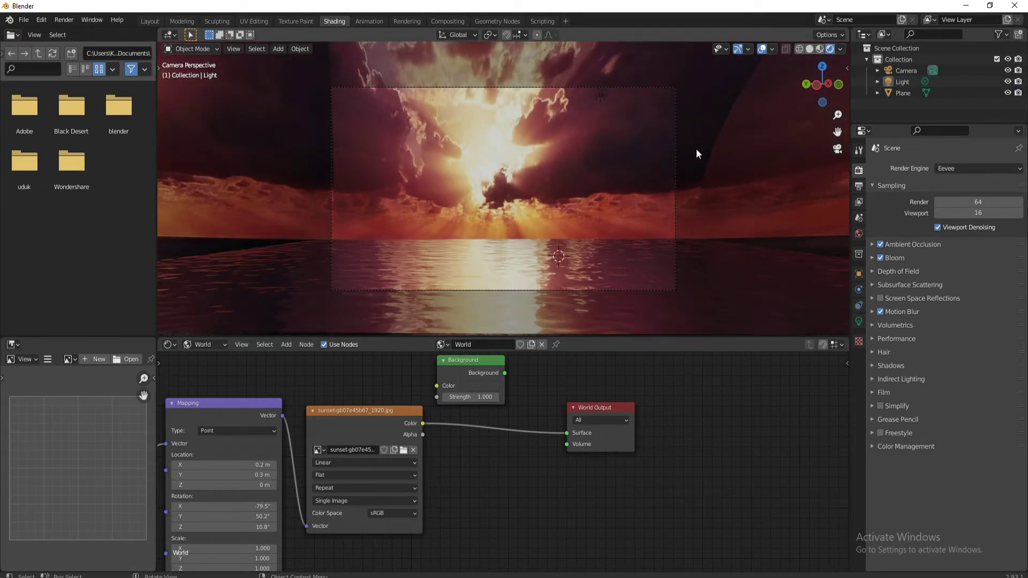
{"action": "left_click", "coordinate": [676, 177]}
{"action": "middle_click_drag", "start_coordinate": [678, 179], "coordinate": [598, 200]}
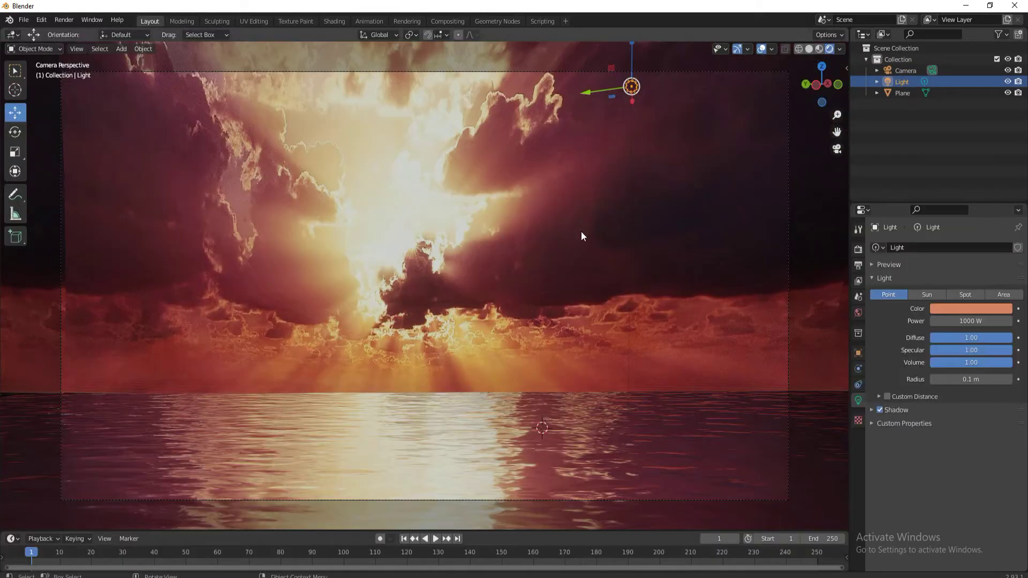
Step: Rotate the light and move it along the X axis
{"action": "middle_click_drag", "start_coordinate": [580, 231], "coordinate": [459, 223]}
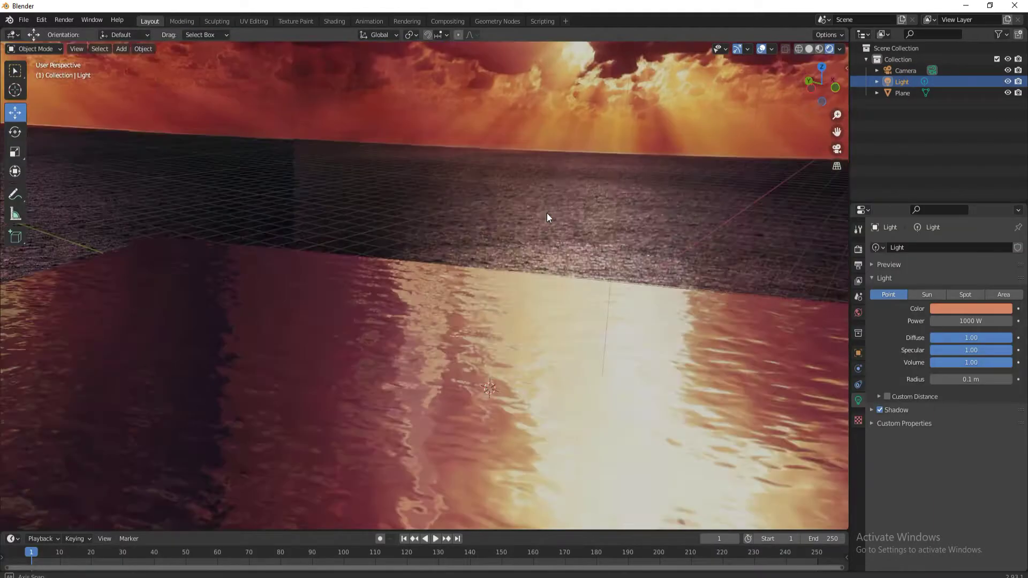
{"action": "key", "text": "r"}
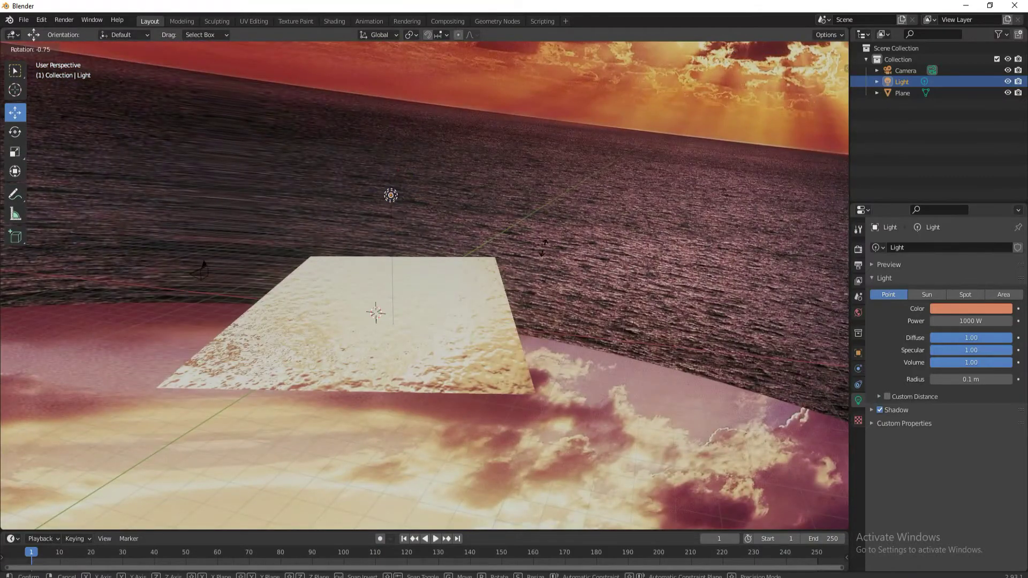
{"action": "left_click", "coordinate": [528, 270]}
{"action": "mouse_move", "coordinate": [527, 270]}
{"action": "middle_mouse_down"}
{"action": "mouse_move", "coordinate": [658, 252]}
{"action": "mouse_move", "coordinate": [709, 260]}
{"action": "mouse_move", "coordinate": [708, 303]}
{"action": "mouse_move", "coordinate": [540, 185]}
{"action": "mouse_move", "coordinate": [418, 198]}
{"action": "mouse_move", "coordinate": [486, 230]}
{"action": "middle_mouse_up"}
{"action": "key", "text": "g"}
{"action": "key", "text": "x"}
{"action": "left_click", "coordinate": [673, 232]}
{"action": "middle_click_drag", "start_coordinate": [673, 231], "coordinate": [804, 268]}
Step: Change the light type to Sun and try a rotation, then cancel it
{"action": "left_click", "coordinate": [927, 295]}
{"action": "mouse_move", "coordinate": [667, 227]}
{"action": "middle_mouse_down"}
{"action": "mouse_move", "coordinate": [627, 228]}
{"action": "mouse_move", "coordinate": [578, 248]}
{"action": "mouse_move", "coordinate": [970, 310]}
{"action": "middle_mouse_up"}
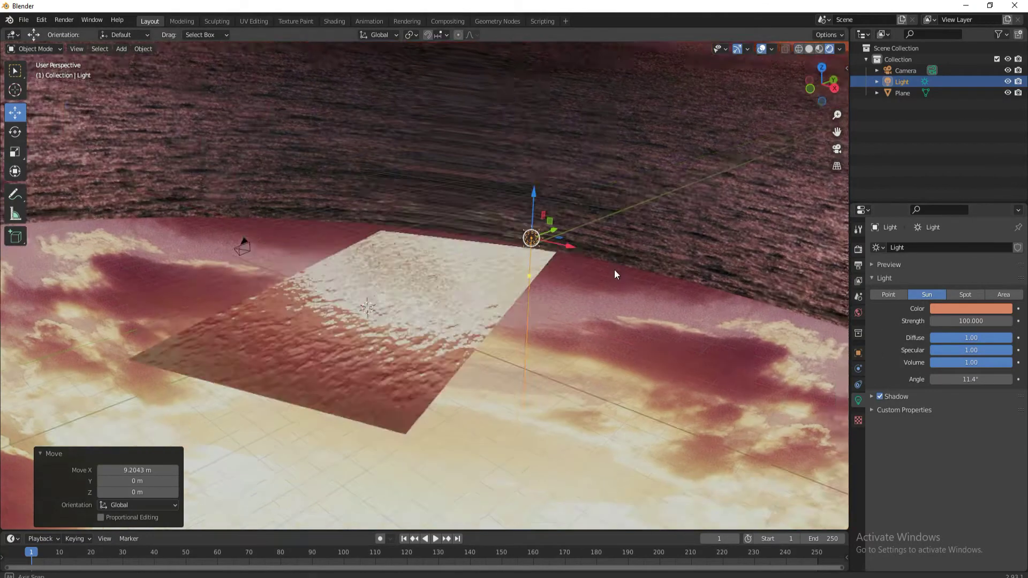
{"action": "mouse_move", "coordinate": [614, 269]}
{"action": "middle_mouse_down"}
{"action": "mouse_move", "coordinate": [472, 394]}
{"action": "mouse_move", "coordinate": [587, 344]}
{"action": "middle_mouse_up"}
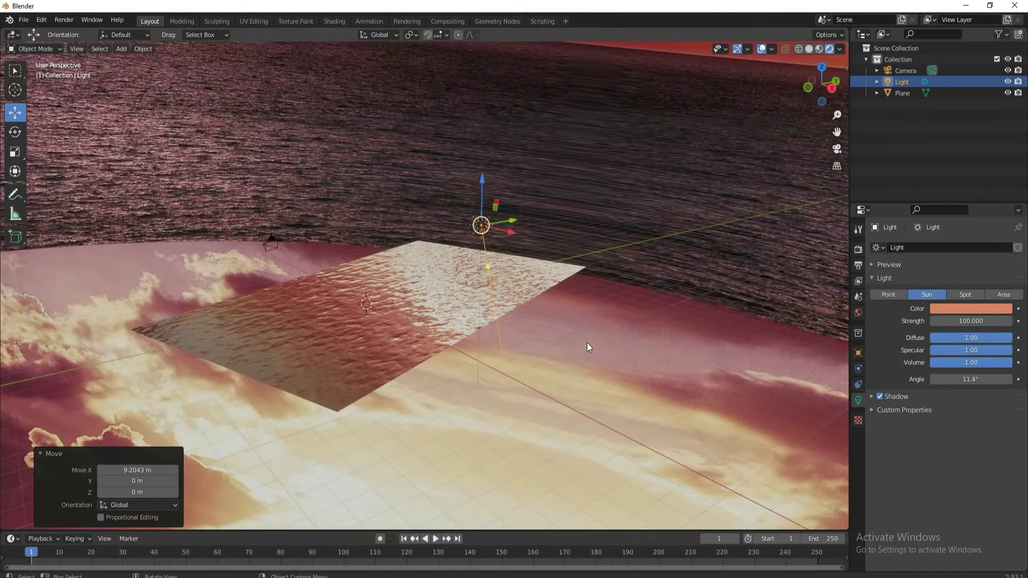
{"action": "key", "text": "r"}
{"action": "key", "text": "z"}
{"action": "key", "text": "y"}
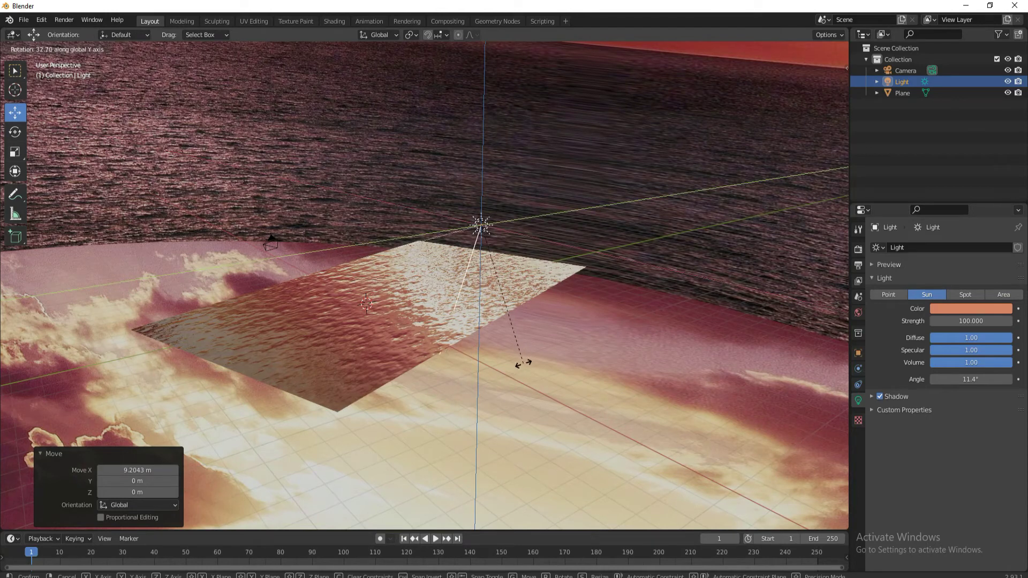
{"action": "right_click", "coordinate": [456, 350]}
{"action": "mouse_move", "coordinate": [506, 315]}
{"action": "middle_mouse_down"}
{"action": "mouse_move", "coordinate": [507, 374]}
{"action": "mouse_move", "coordinate": [589, 364]}
{"action": "mouse_move", "coordinate": [446, 431]}
{"action": "middle_mouse_up"}
Step: From top view, move the sun along Y to 6.3789 m and check through the camera
{"action": "key", "text": "KP_7"}
{"action": "key", "text": "g"}
{"action": "left_click", "coordinate": [512, 258]}
{"action": "key", "text": "g"}
{"action": "key", "text": "y"}
{"action": "left_click", "coordinate": [536, 225]}
{"action": "mouse_move", "coordinate": [535, 225]}
{"action": "middle_mouse_down"}
{"action": "mouse_move", "coordinate": [580, 214]}
{"action": "mouse_move", "coordinate": [550, 205]}
{"action": "mouse_move", "coordinate": [618, 212]}
{"action": "mouse_move", "coordinate": [587, 258]}
{"action": "mouse_move", "coordinate": [606, 246]}
{"action": "middle_mouse_up"}
{"action": "key", "text": "KP_0"}
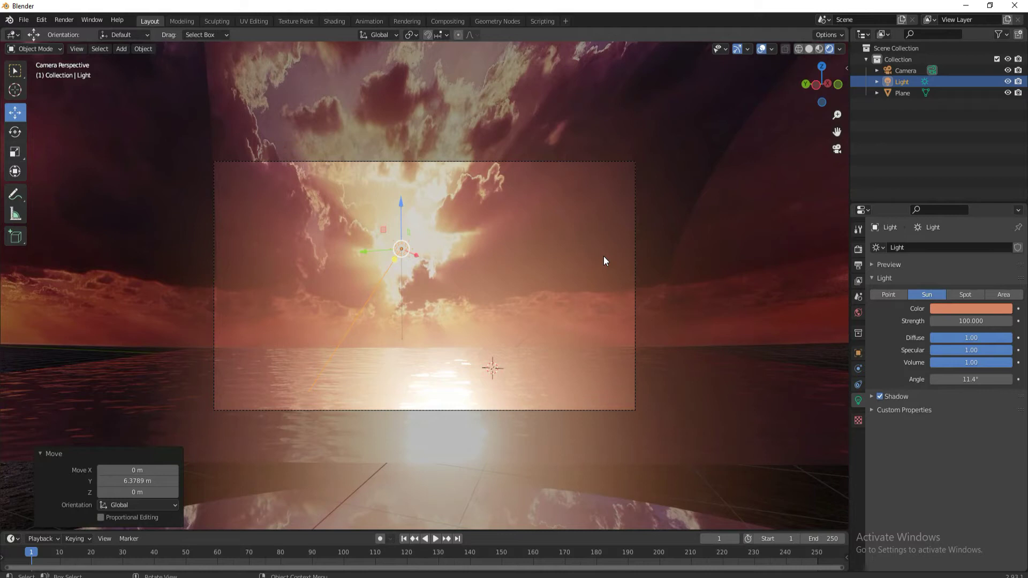
{"action": "left_click", "coordinate": [972, 320]}
{"action": "type", "text": "50"}
Step: Set the sun's strength to 50, then lower it to 20
{"action": "key", "text": "Return"}
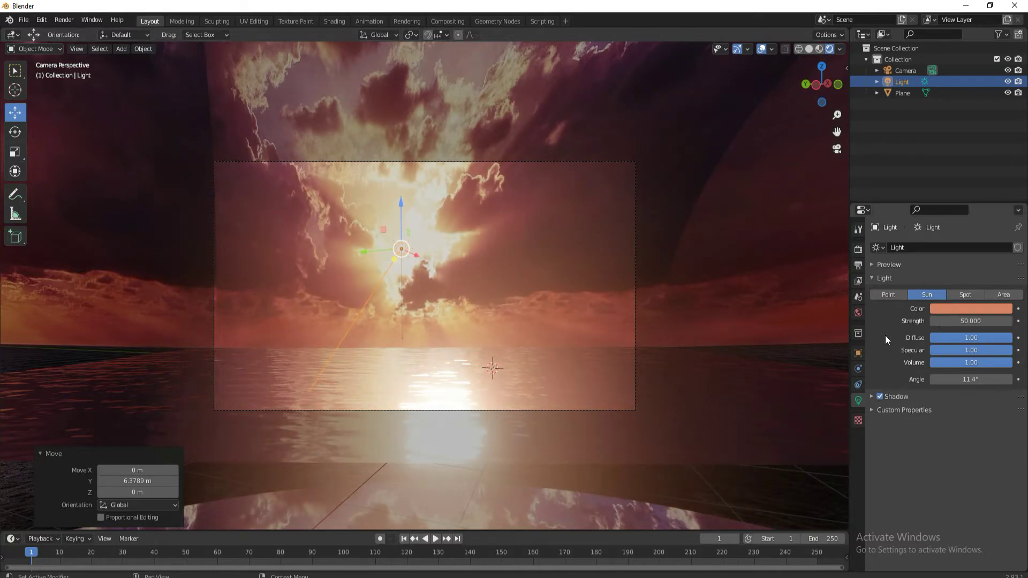
{"action": "left_click", "coordinate": [964, 321]}
{"action": "type", "text": "20"}
{"action": "key", "text": "Return"}
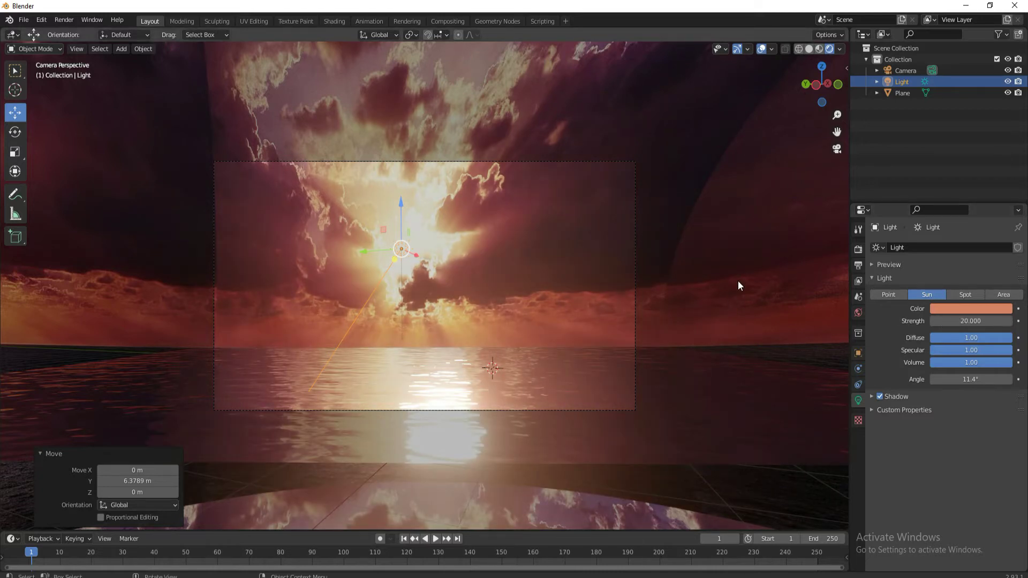
Step: From top view, rotate the sun about -9.77° around Z, then check the view through the camera
{"action": "key", "text": "KP_7"}
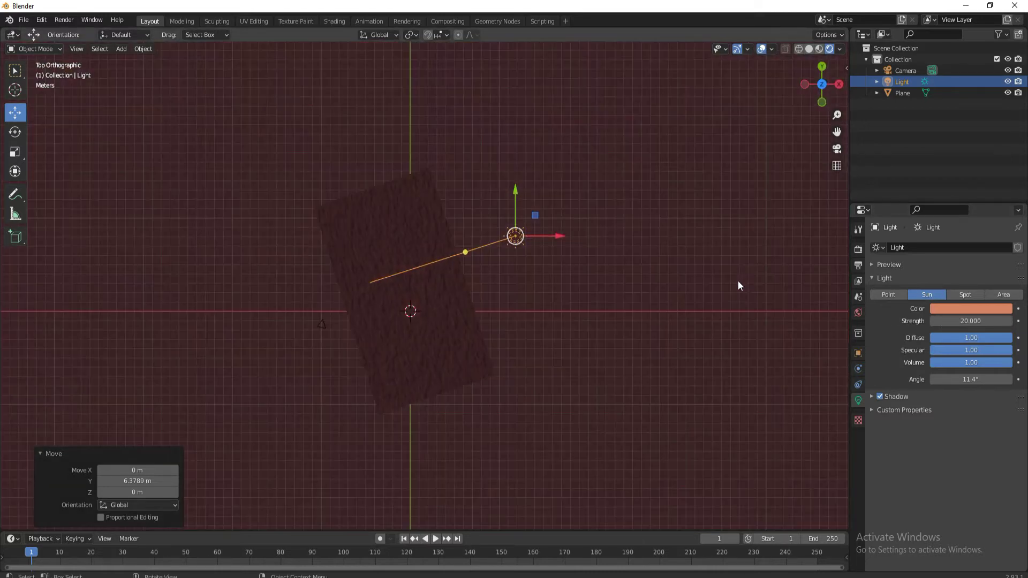
{"action": "key", "text": "r"}
{"action": "left_click", "coordinate": [649, 211]}
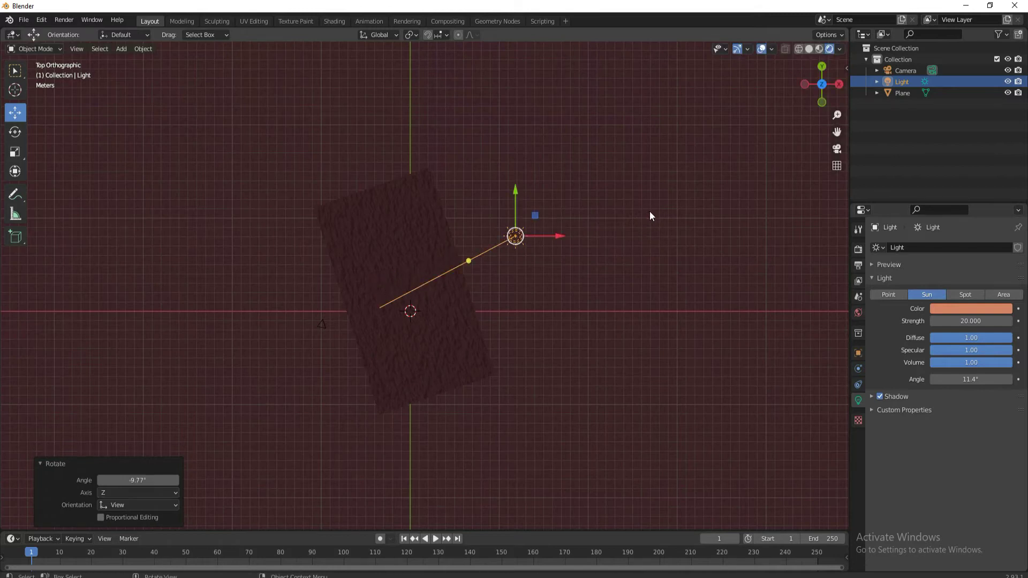
{"action": "key", "text": "KP_0"}
{"action": "left_click", "coordinate": [719, 237]}
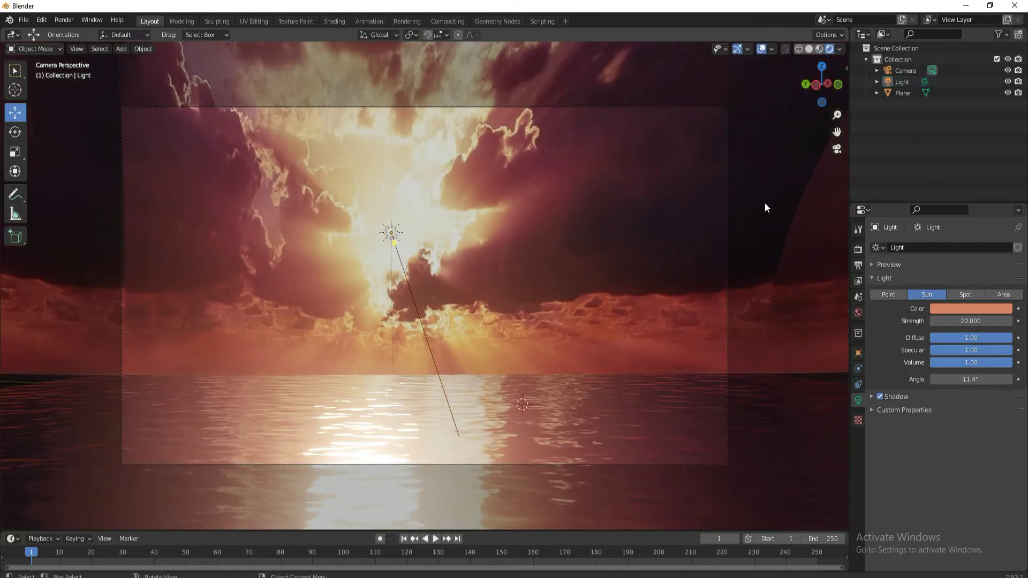
{"action": "scroll", "coordinate": [711, 245], "scroll_direction": "down", "scroll_amount": 5}
{"action": "scroll", "coordinate": [696, 251], "scroll_direction": "up", "scroll_amount": 2}
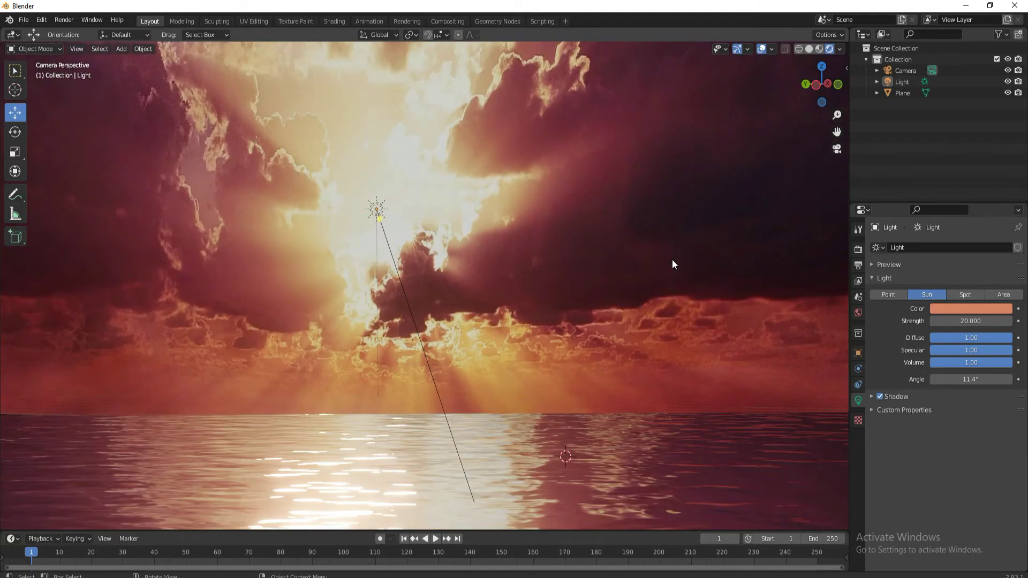
{"action": "scroll", "coordinate": [672, 259], "scroll_direction": "down", "scroll_amount": 4}
{"action": "scroll", "coordinate": [672, 259], "scroll_direction": "up", "scroll_amount": 1}
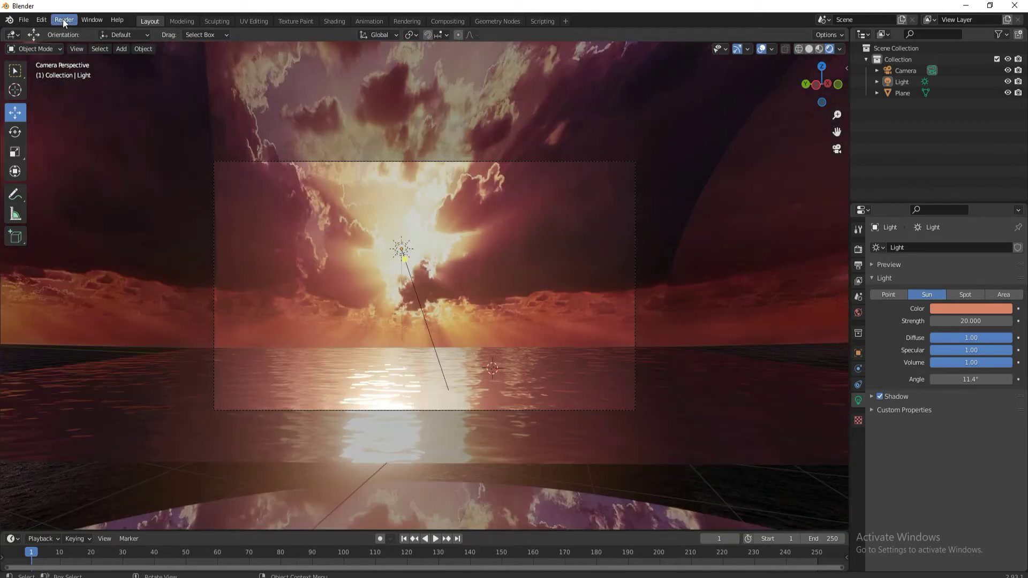
Step: Render the current frame, then save the scene as laut.blend in Documents/blender
{"action": "left_click", "coordinate": [63, 19]}
{"action": "left_click", "coordinate": [71, 31]}
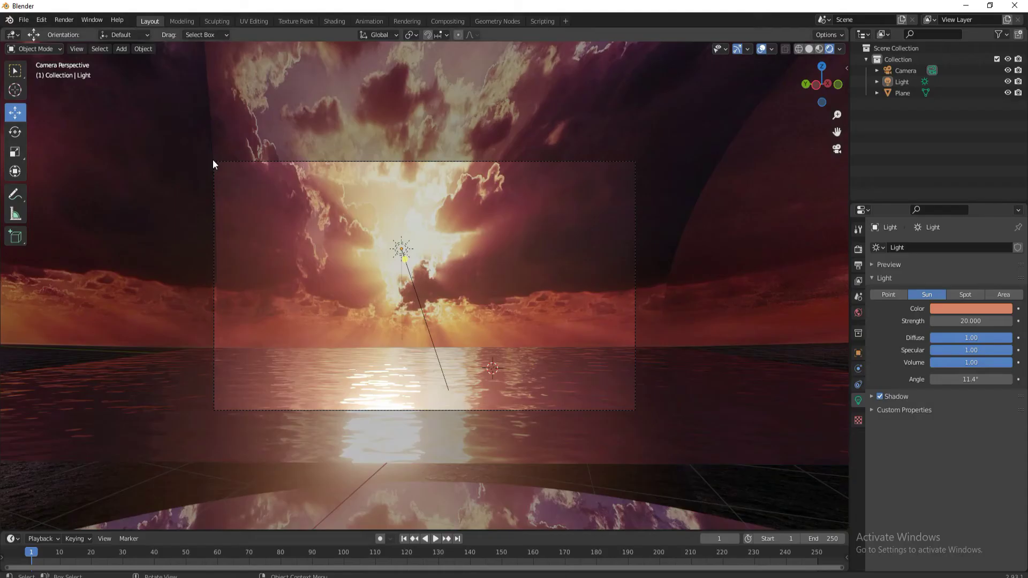
{"action": "left_click", "coordinate": [24, 20]}
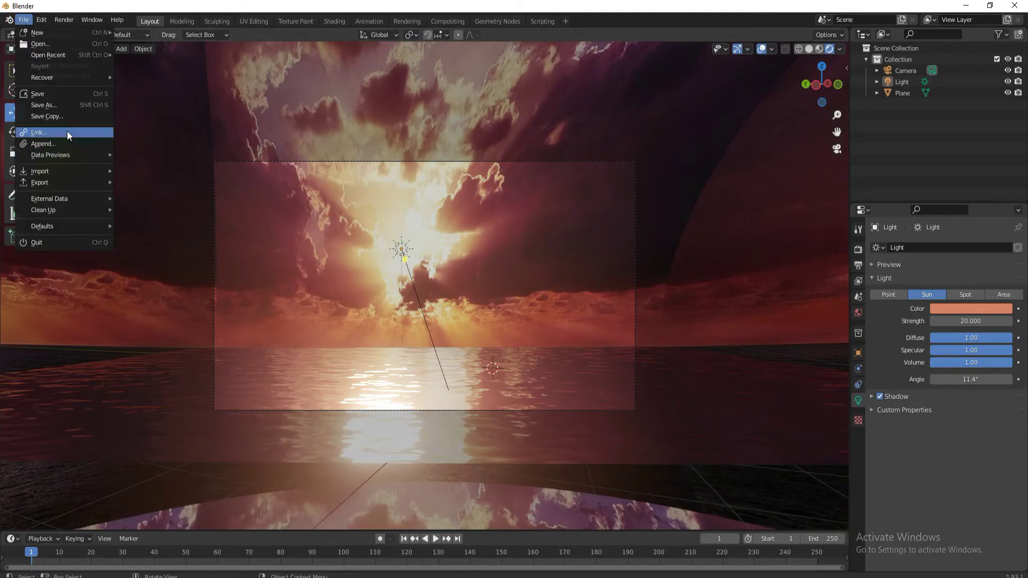
{"action": "left_click", "coordinate": [75, 103]}
{"action": "left_click", "coordinate": [413, 451]}
{"action": "type", "text": "laut"}
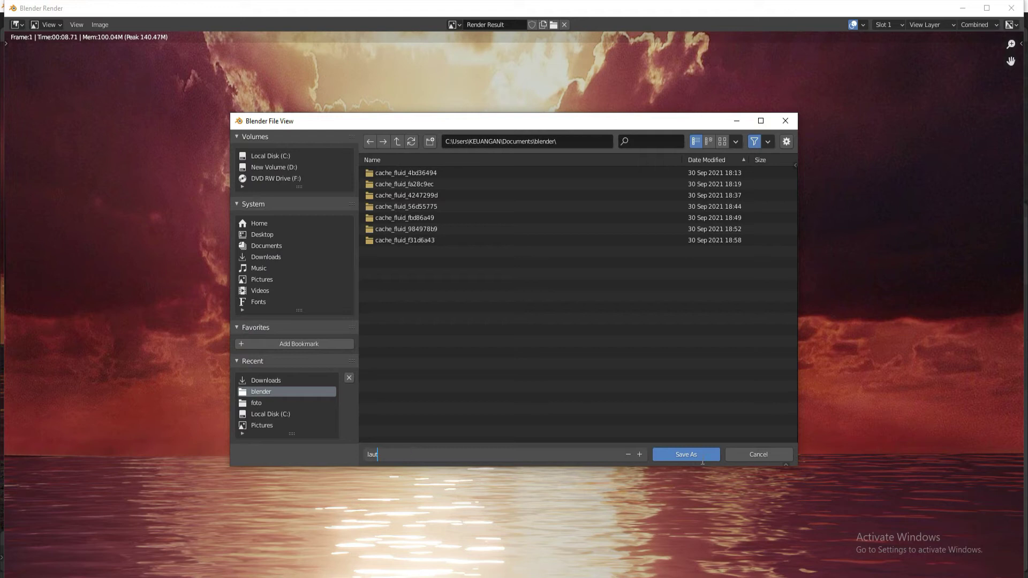
{"action": "left_click", "coordinate": [702, 456]}
{"action": "scroll", "coordinate": [634, 351], "scroll_direction": "down", "scroll_amount": 2}
Step: Save the rendered sunset image as a PNG named 'laut' in the Pictures folder
{"action": "scroll", "coordinate": [634, 351], "scroll_direction": "up", "scroll_amount": 2}
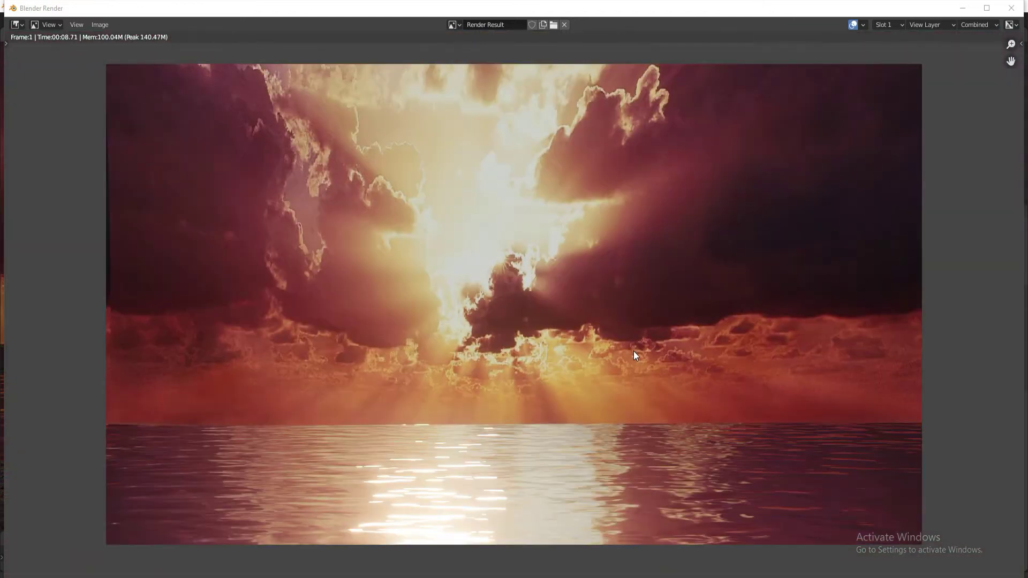
{"action": "scroll", "coordinate": [634, 351], "scroll_direction": "down", "scroll_amount": 2}
{"action": "scroll", "coordinate": [634, 351], "scroll_direction": "up", "scroll_amount": 2}
{"action": "scroll", "coordinate": [633, 351], "scroll_direction": "up", "scroll_amount": 2}
{"action": "scroll", "coordinate": [634, 351], "scroll_direction": "down", "scroll_amount": 3}
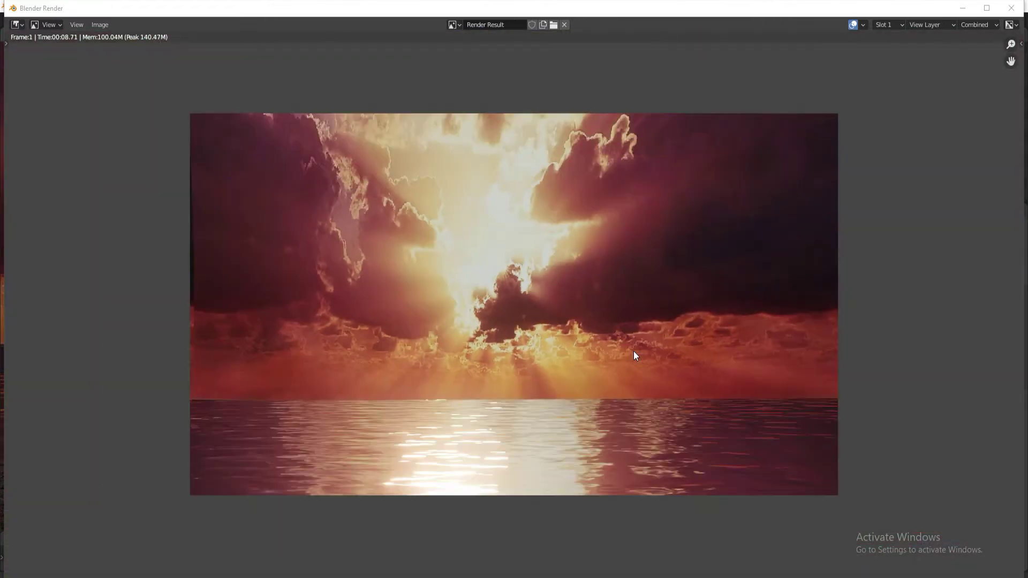
{"action": "scroll", "coordinate": [634, 352], "scroll_direction": "up", "scroll_amount": 2}
{"action": "scroll", "coordinate": [634, 351], "scroll_direction": "down", "scroll_amount": 1}
{"action": "left_click", "coordinate": [97, 24]}
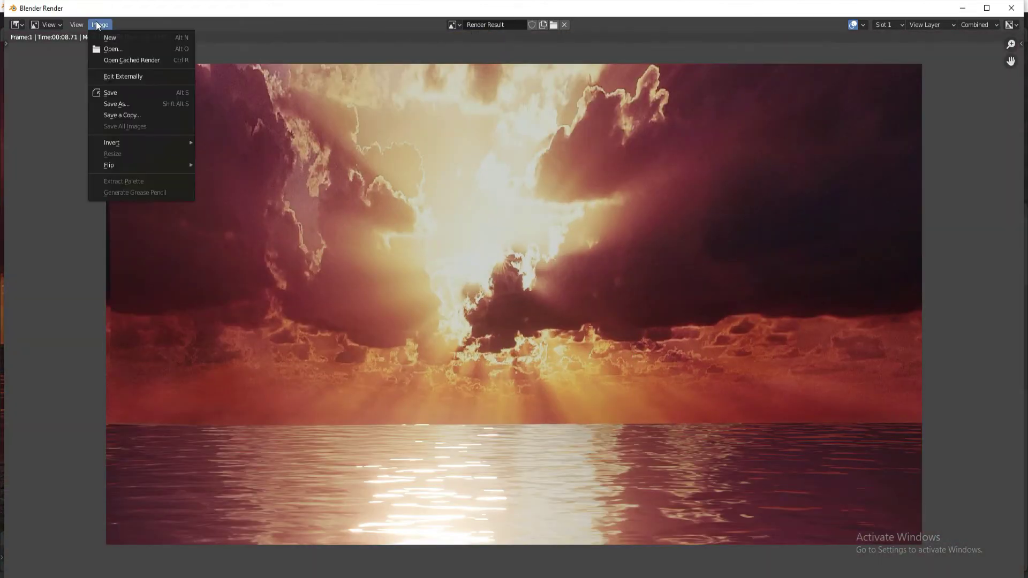
{"action": "left_click", "coordinate": [155, 105]}
{"action": "left_click", "coordinate": [297, 280]}
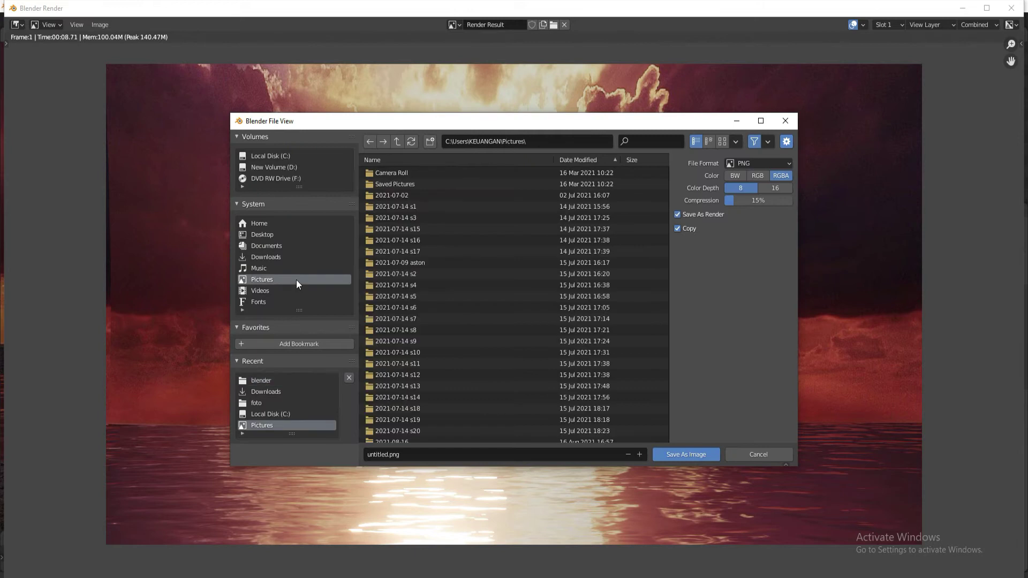
{"action": "left_click", "coordinate": [439, 450]}
{"action": "key", "text": "Return"}
Step: Close the Blender Render window
{"action": "scroll", "coordinate": [631, 405], "scroll_direction": "down", "scroll_amount": 3}
{"action": "scroll", "coordinate": [631, 405], "scroll_direction": "up", "scroll_amount": 3}
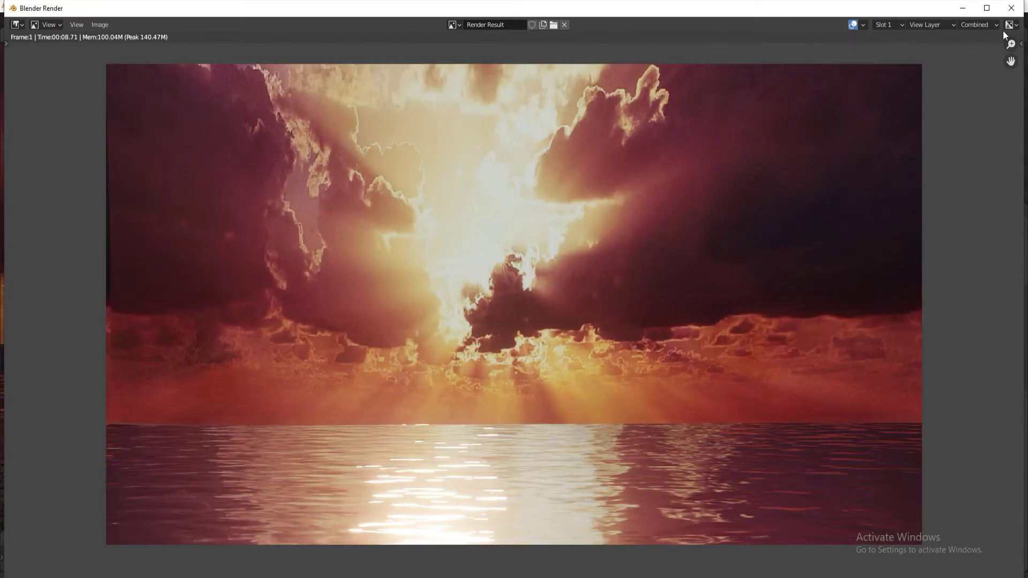
{"action": "left_click", "coordinate": [1011, 8]}
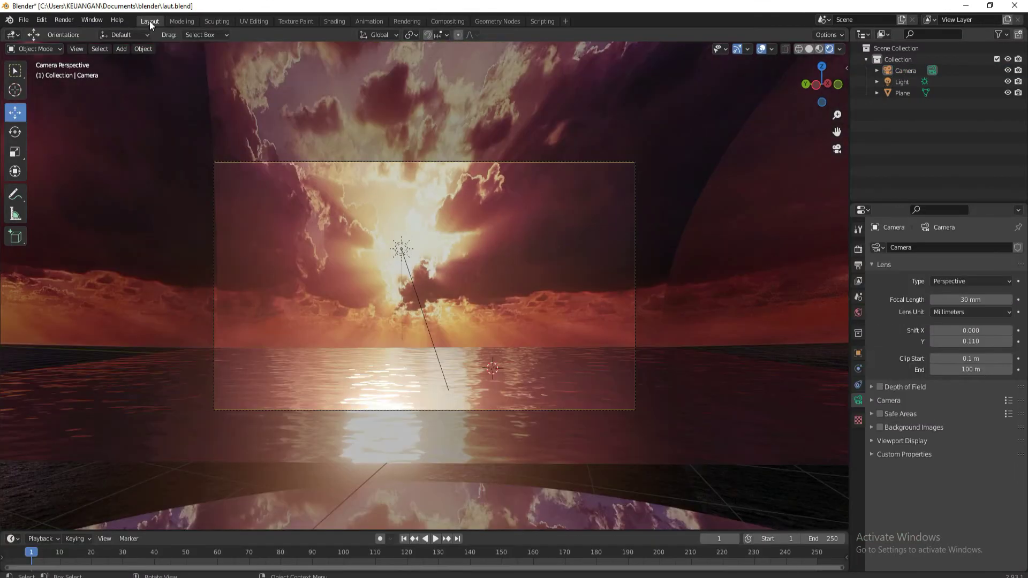
Step: Select the camera in the Layout workspace and set the animation end frame to 150
{"action": "left_click", "coordinate": [177, 21]}
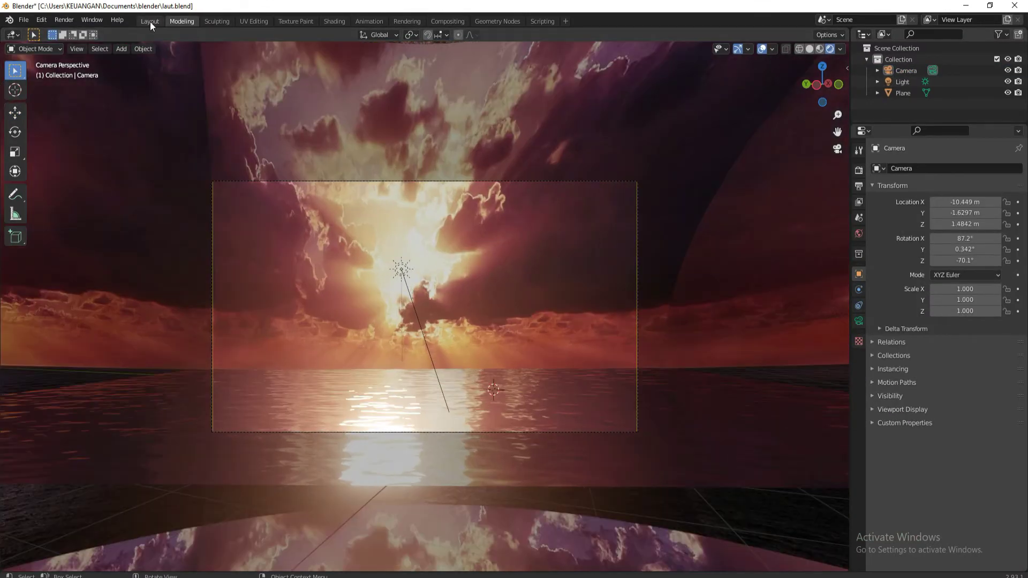
{"action": "left_click", "coordinate": [150, 22]}
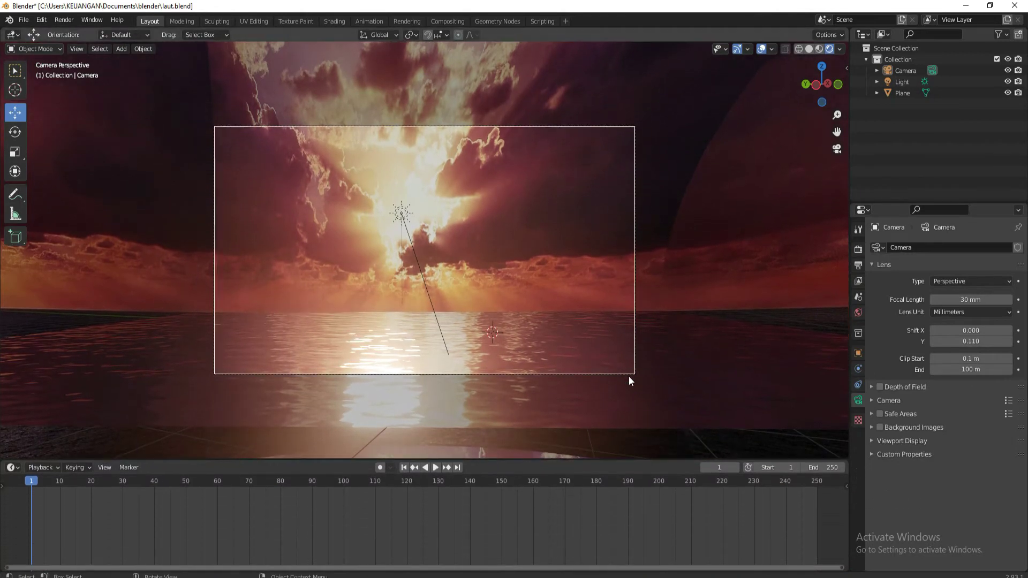
{"action": "left_click", "coordinate": [629, 375]}
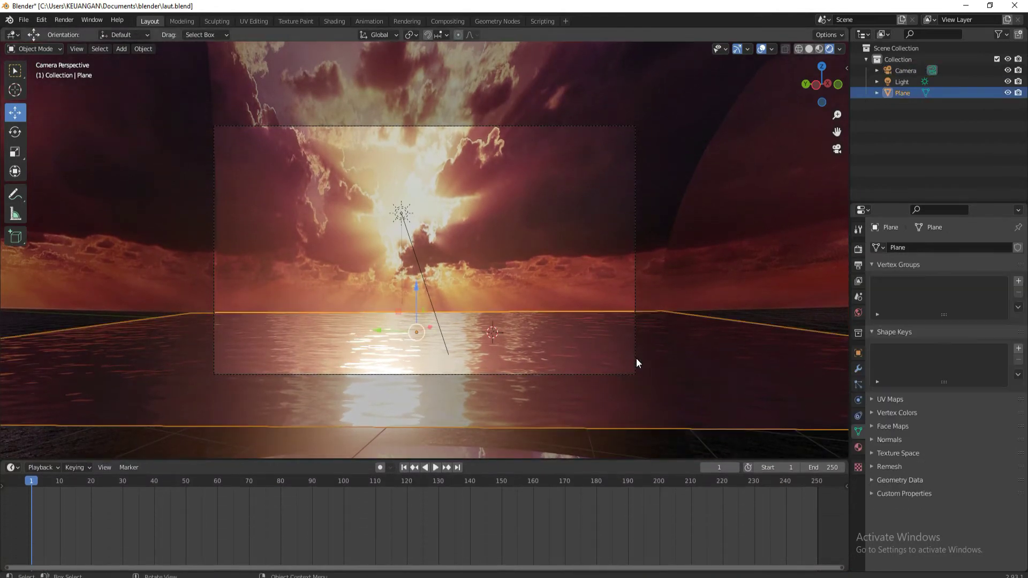
{"action": "left_click", "coordinate": [635, 358]}
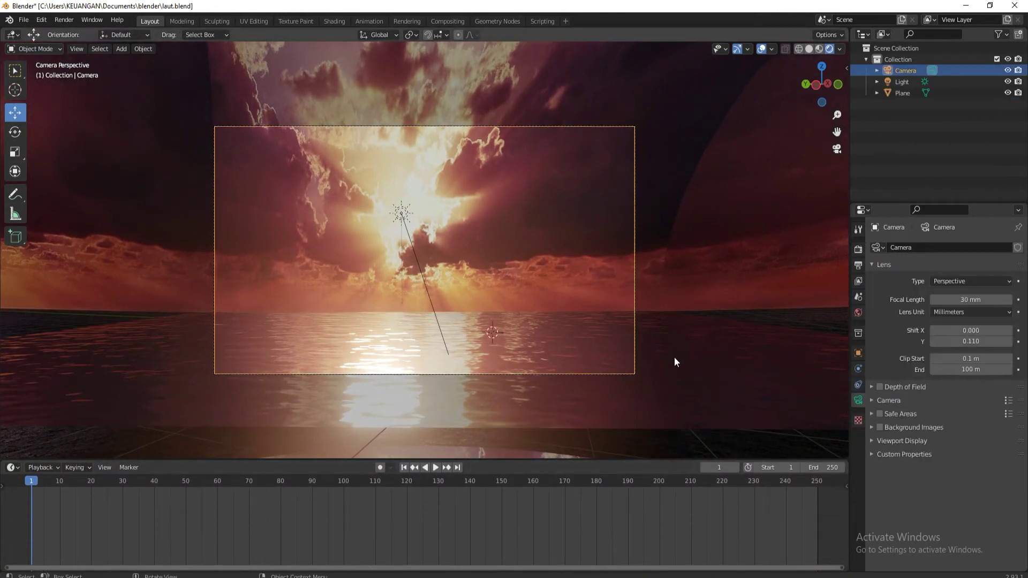
{"action": "type", "text": "150"}
{"action": "key", "text": "Return"}
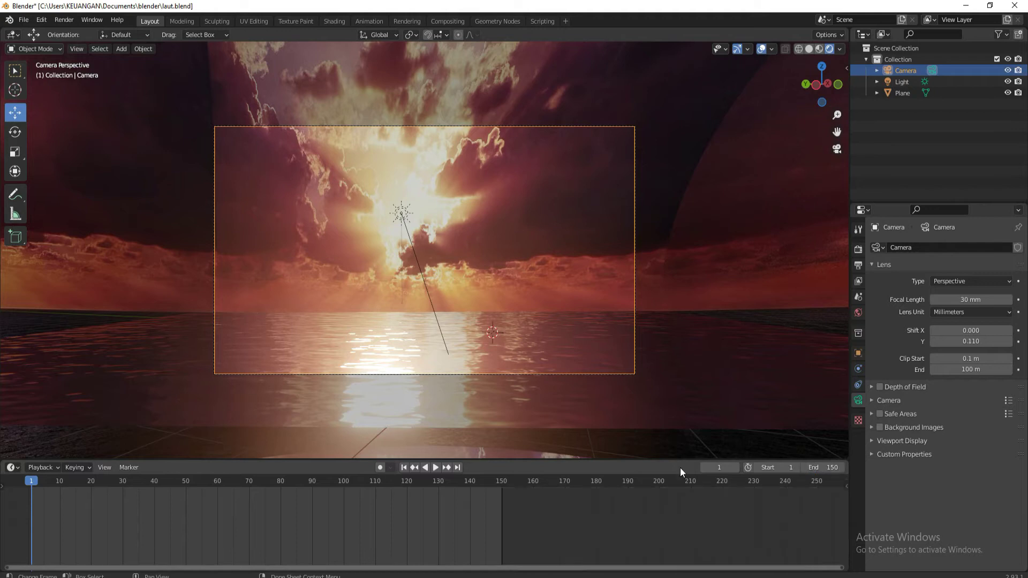
Step: Dismiss the camera's context menu and switch to the Modeling workspace
{"action": "right_click", "coordinate": [701, 189]}
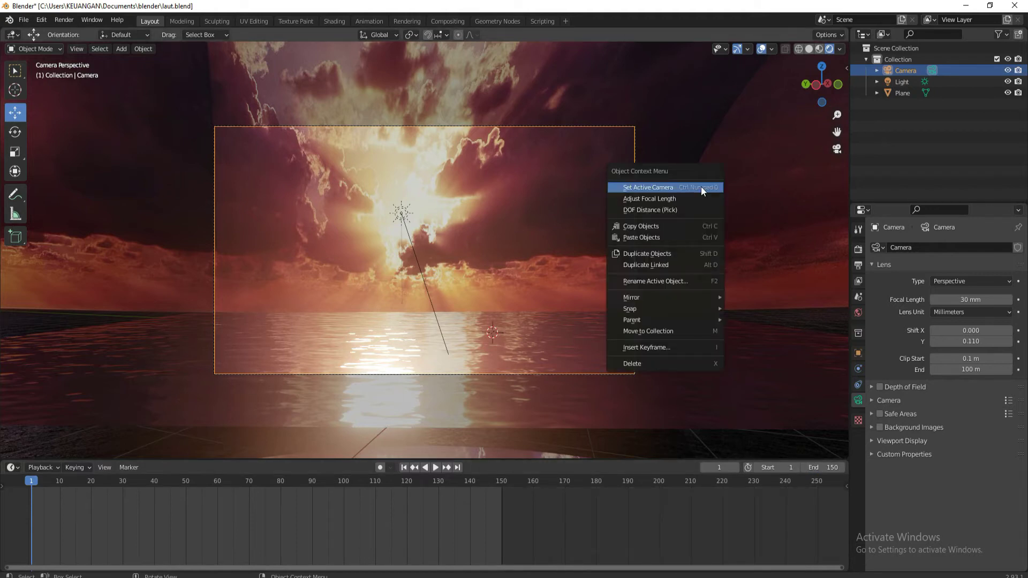
{"action": "left_click", "coordinate": [702, 186]}
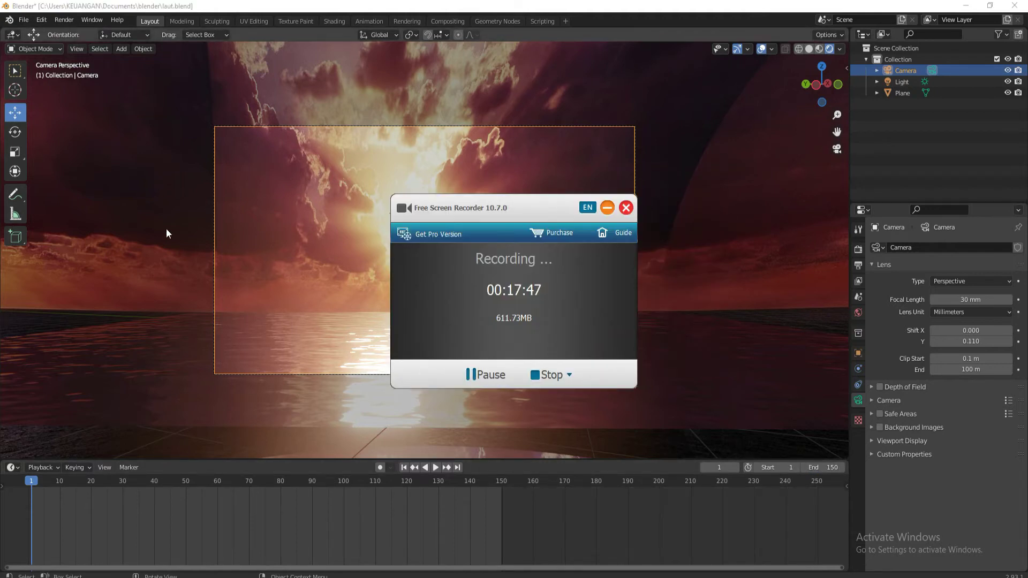
{"action": "left_click", "coordinate": [182, 21]}
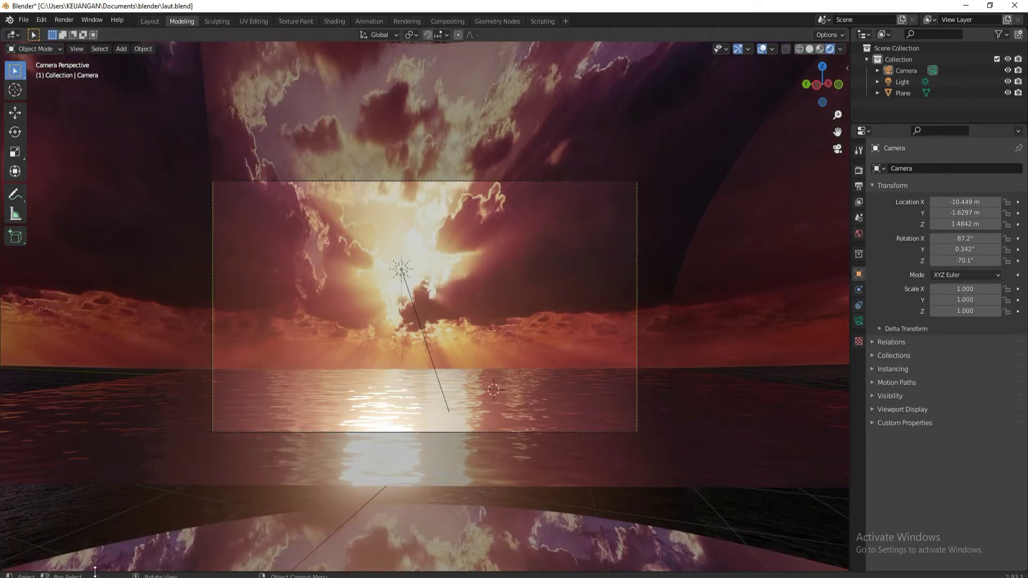
Step: Switch the main area to a Timeline and back to a 3D Viewport, then orbit toward the camera
{"action": "left_click_drag", "start_coordinate": [100, 536], "coordinate": [100, 537]}
{"action": "left_click", "coordinate": [12, 35]}
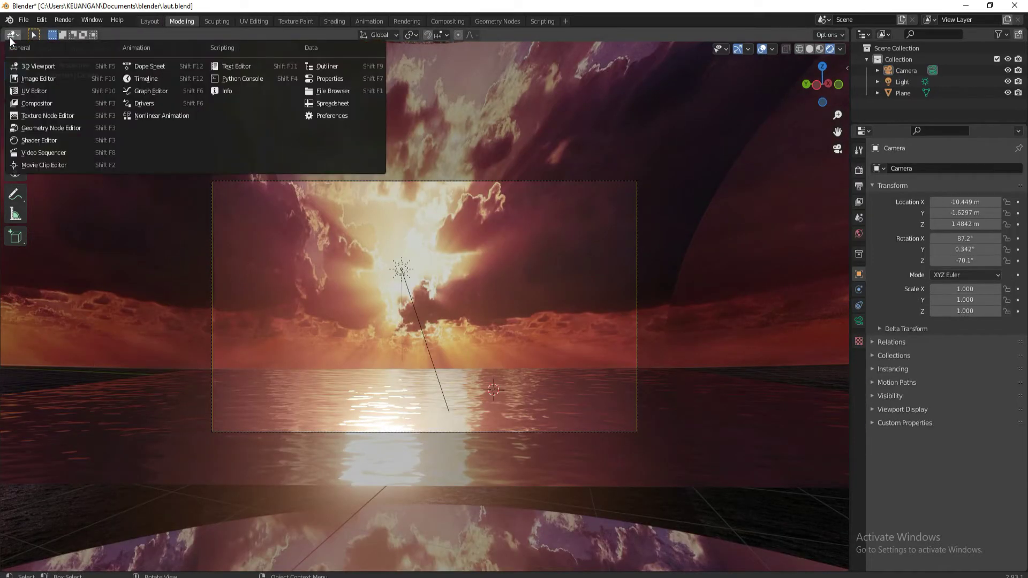
{"action": "left_click", "coordinate": [143, 79]}
{"action": "left_click", "coordinate": [11, 34]}
{"action": "left_click", "coordinate": [199, 79]}
{"action": "left_click", "coordinate": [13, 35]}
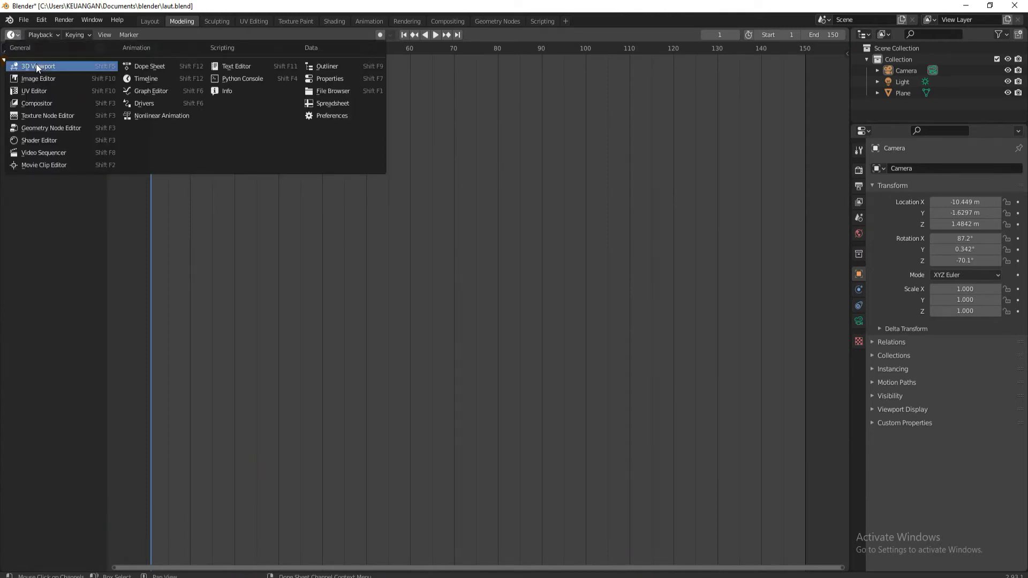
{"action": "left_click", "coordinate": [37, 62]}
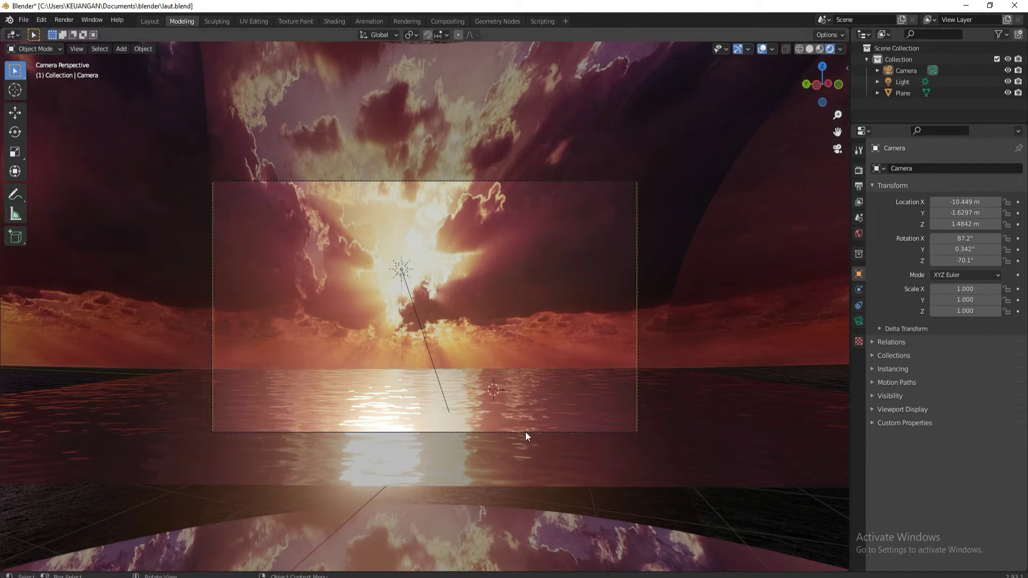
{"action": "middle_click_drag", "start_coordinate": [525, 432], "coordinate": [513, 441]}
Step: Select the camera and set its lens Shift X to 0 and Shift Y to -0.080
{"action": "left_click", "coordinate": [419, 280]}
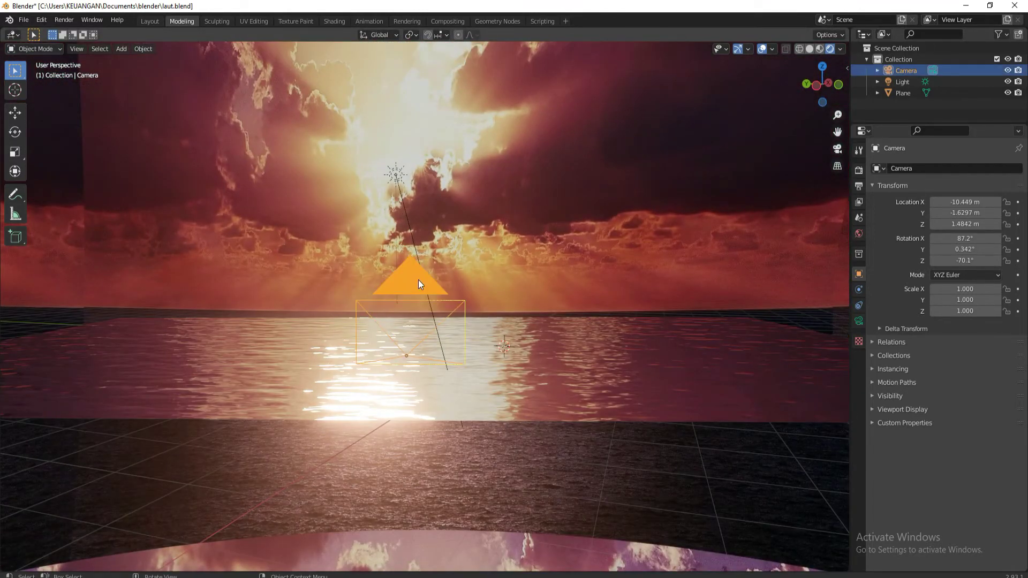
{"action": "key", "text": "KP_0"}
{"action": "left_click", "coordinate": [150, 21]}
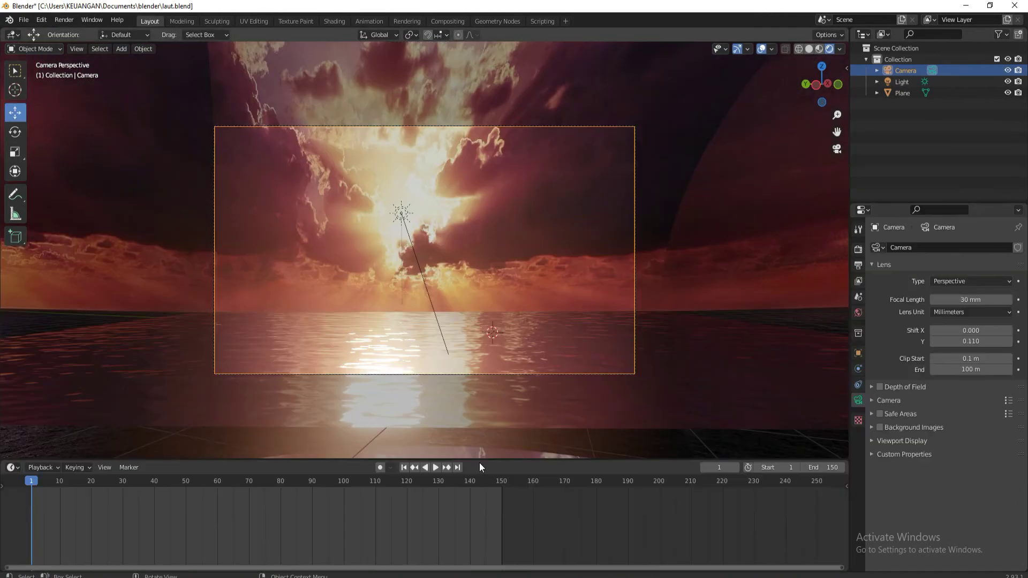
{"action": "scroll", "coordinate": [424, 522], "scroll_direction": "up", "scroll_amount": 3}
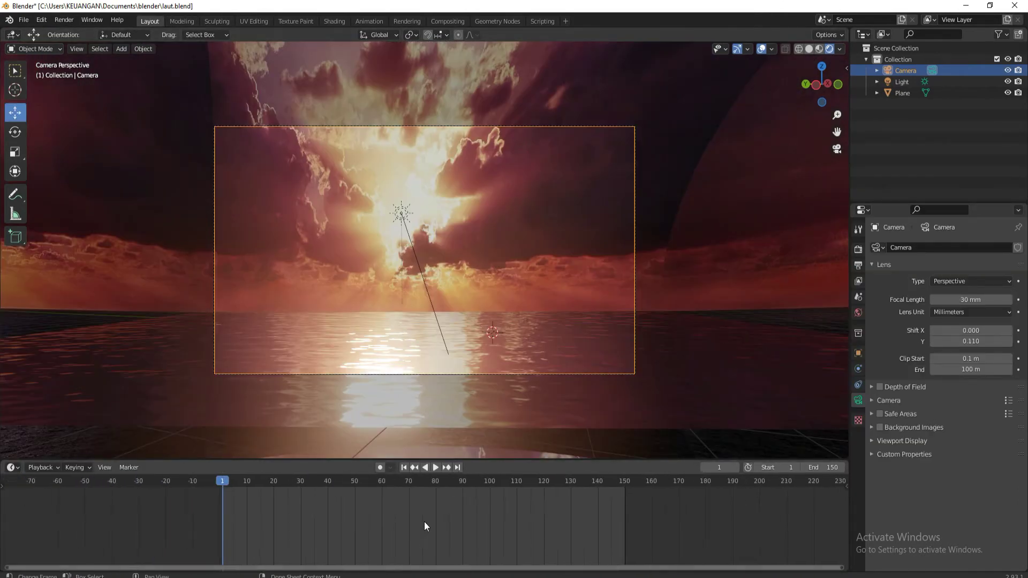
{"action": "scroll", "coordinate": [480, 235], "scroll_direction": "up", "scroll_amount": 1}
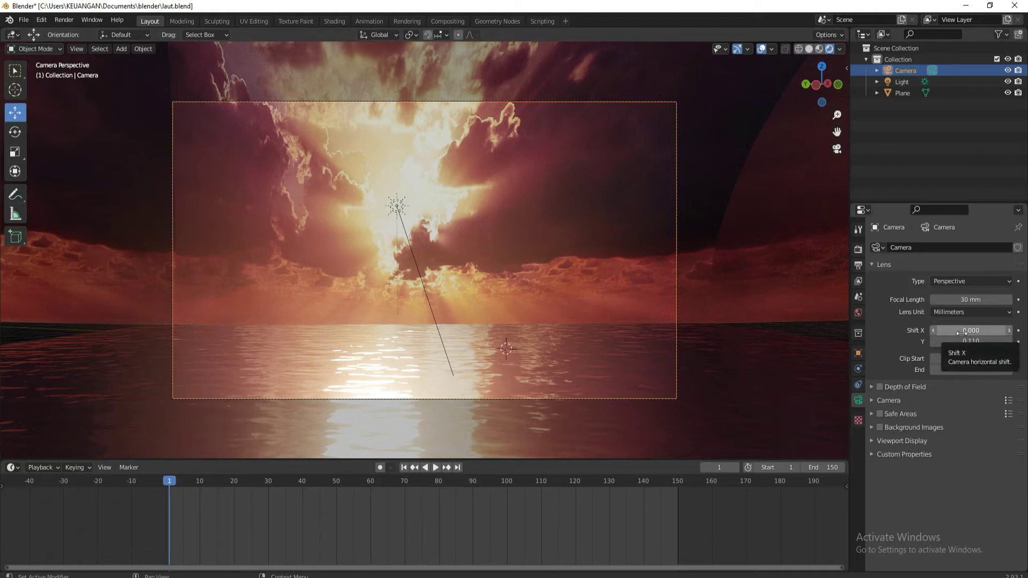
{"action": "mouse_move", "coordinate": [962, 332]}
{"action": "left_mouse_down"}
{"action": "mouse_move", "coordinate": [995, 332]}
{"action": "mouse_move", "coordinate": [792, 342]}
{"action": "mouse_move", "coordinate": [805, 342]}
{"action": "left_mouse_up"}
{"action": "key", "text": "BackSpace"}
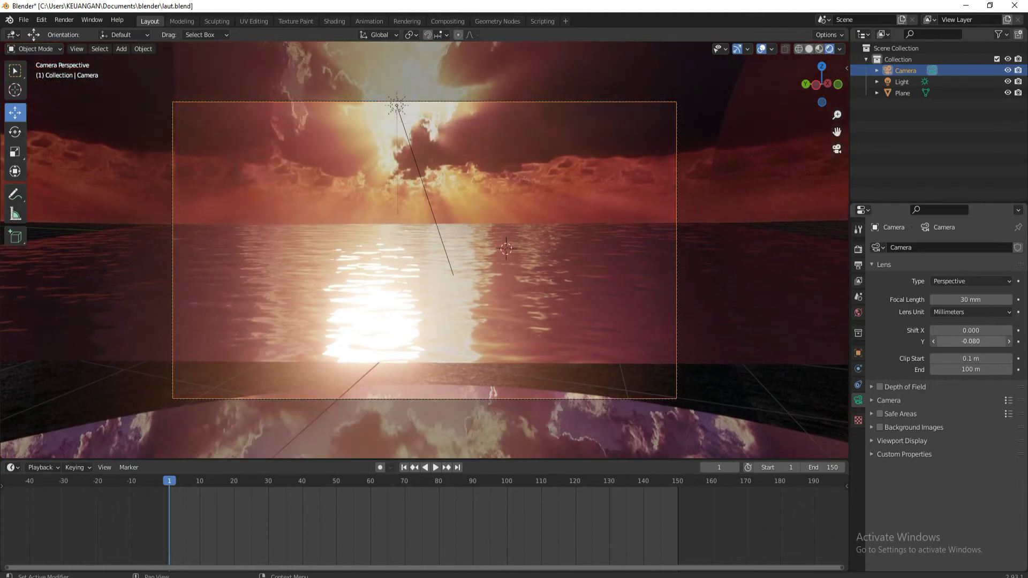
Step: Widen the water plane along X by a factor of 1.177
{"action": "left_click", "coordinate": [754, 265]}
{"action": "mouse_move", "coordinate": [754, 265]}
{"action": "middle_mouse_down"}
{"action": "mouse_move", "coordinate": [605, 299]}
{"action": "mouse_move", "coordinate": [576, 347]}
{"action": "mouse_move", "coordinate": [654, 378]}
{"action": "mouse_move", "coordinate": [690, 340]}
{"action": "middle_mouse_up"}
{"action": "key", "text": "s"}
{"action": "key", "text": "x"}
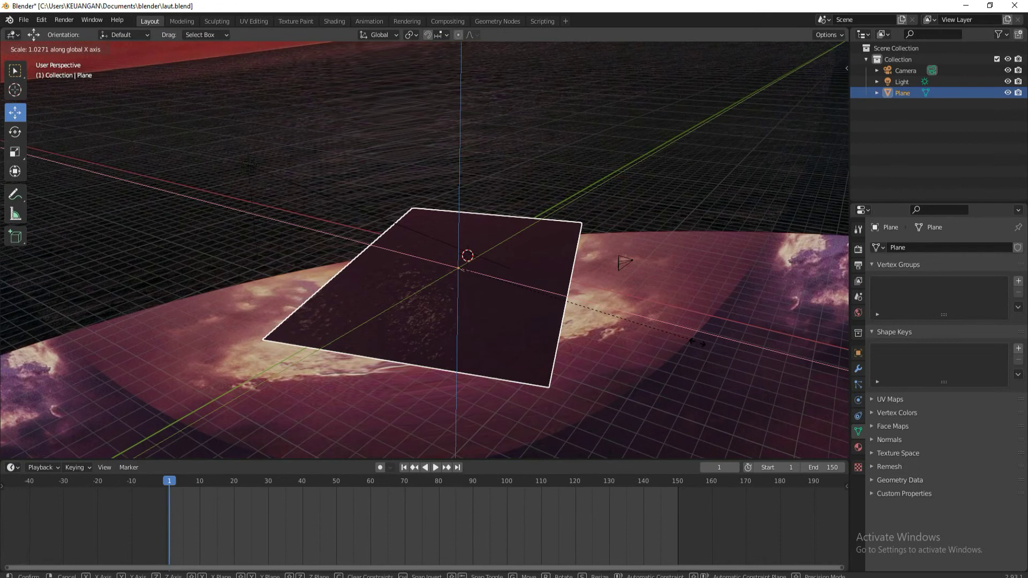
{"action": "left_click", "coordinate": [705, 369]}
{"action": "key", "text": "KP_0"}
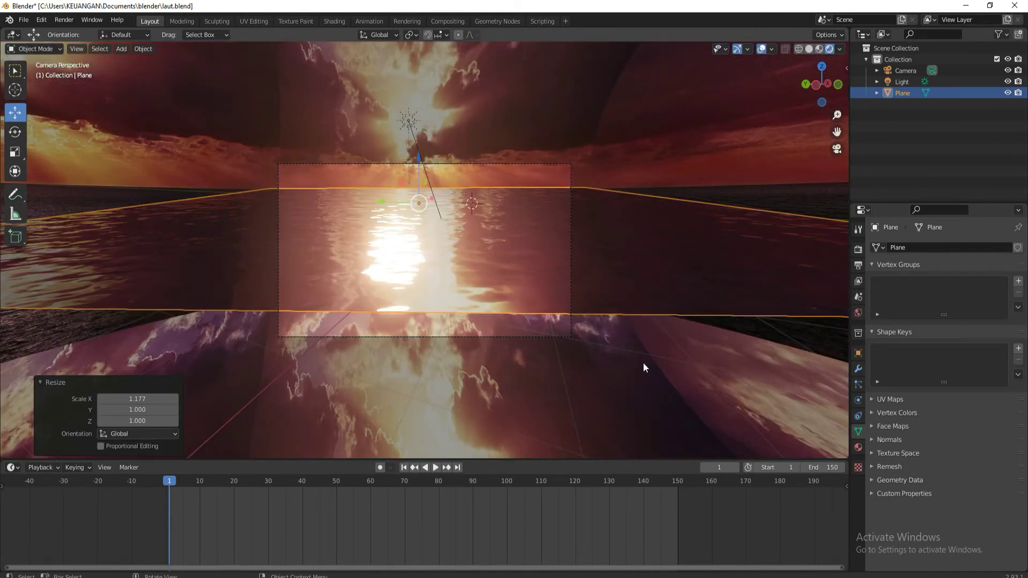
Step: Scale the whole water plane up by 1.304 so it fills the camera view
{"action": "left_click", "coordinate": [643, 361]}
{"action": "mouse_move", "coordinate": [643, 362]}
{"action": "middle_mouse_down"}
{"action": "mouse_move", "coordinate": [593, 377]}
{"action": "mouse_move", "coordinate": [493, 360]}
{"action": "mouse_move", "coordinate": [590, 414]}
{"action": "mouse_move", "coordinate": [609, 300]}
{"action": "middle_mouse_up"}
{"action": "left_click", "coordinate": [493, 360]}
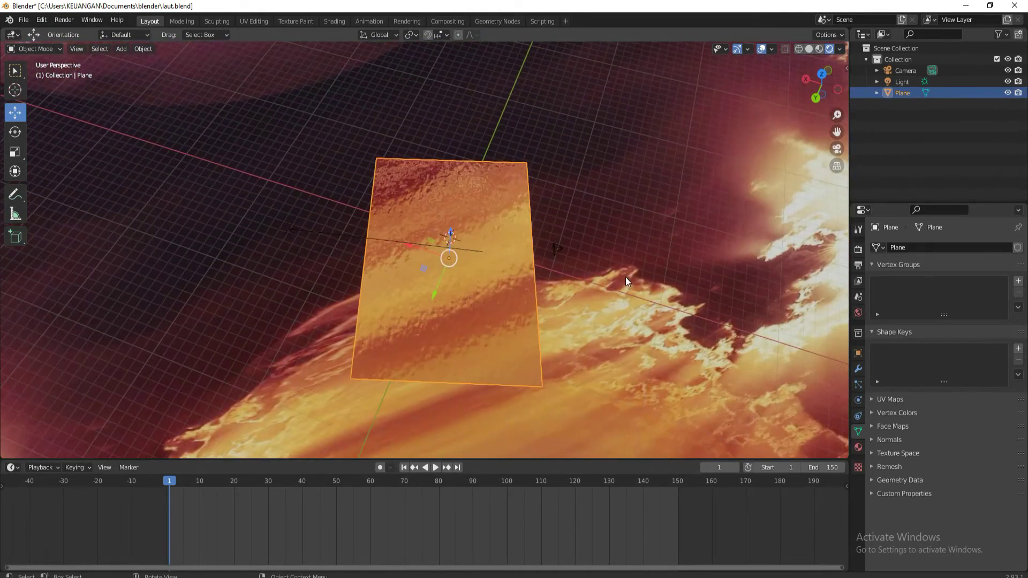
{"action": "key", "text": "s"}
{"action": "left_click", "coordinate": [680, 281]}
{"action": "mouse_move", "coordinate": [680, 281]}
{"action": "middle_mouse_down"}
{"action": "mouse_move", "coordinate": [565, 272]}
{"action": "mouse_move", "coordinate": [534, 249]}
{"action": "middle_mouse_up"}
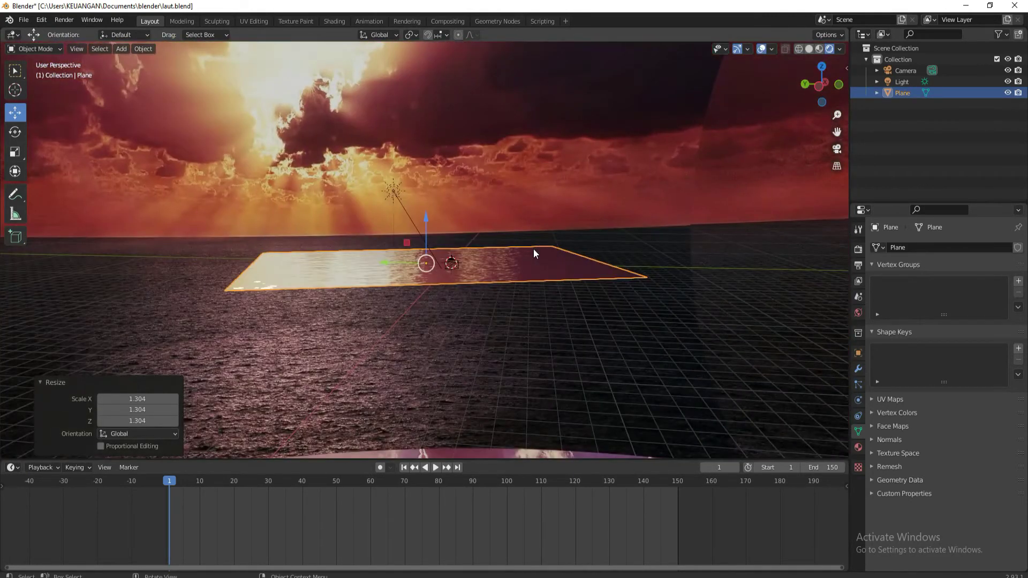
{"action": "key", "text": "KP_0"}
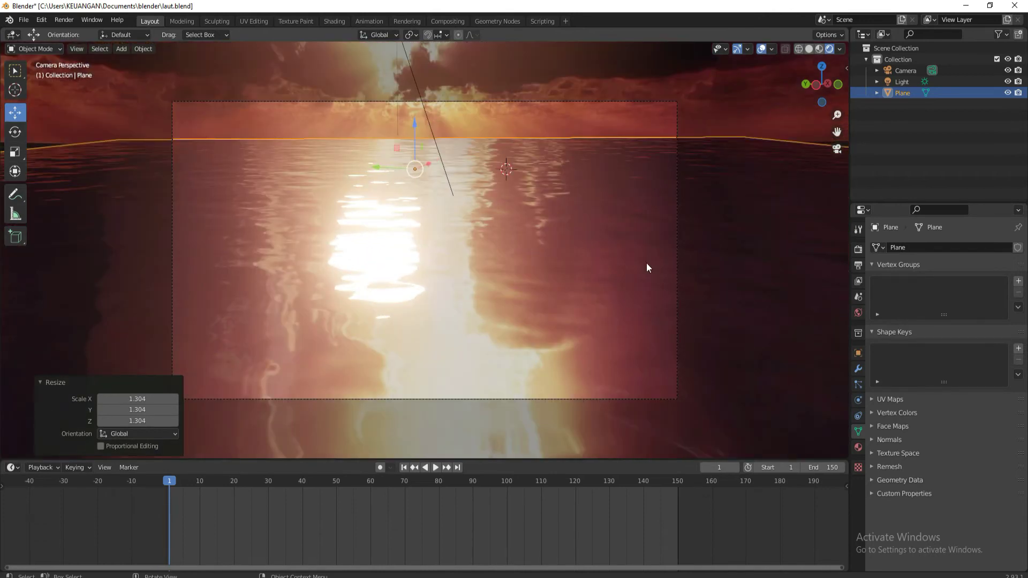
Step: Select the camera and set its lens Shift Y to -0.230
{"action": "left_click", "coordinate": [674, 364]}
{"action": "mouse_move", "coordinate": [681, 352]}
{"action": "middle_mouse_down"}
{"action": "mouse_move", "coordinate": [702, 267]}
{"action": "mouse_move", "coordinate": [595, 326]}
{"action": "middle_mouse_up"}
{"action": "key", "text": "KP_0"}
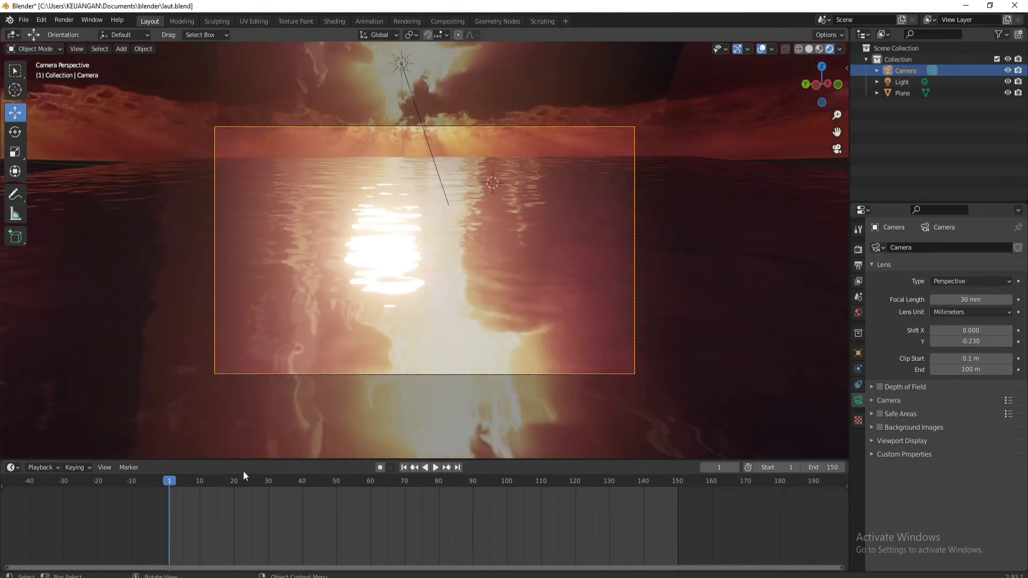
{"action": "key", "text": "i"}
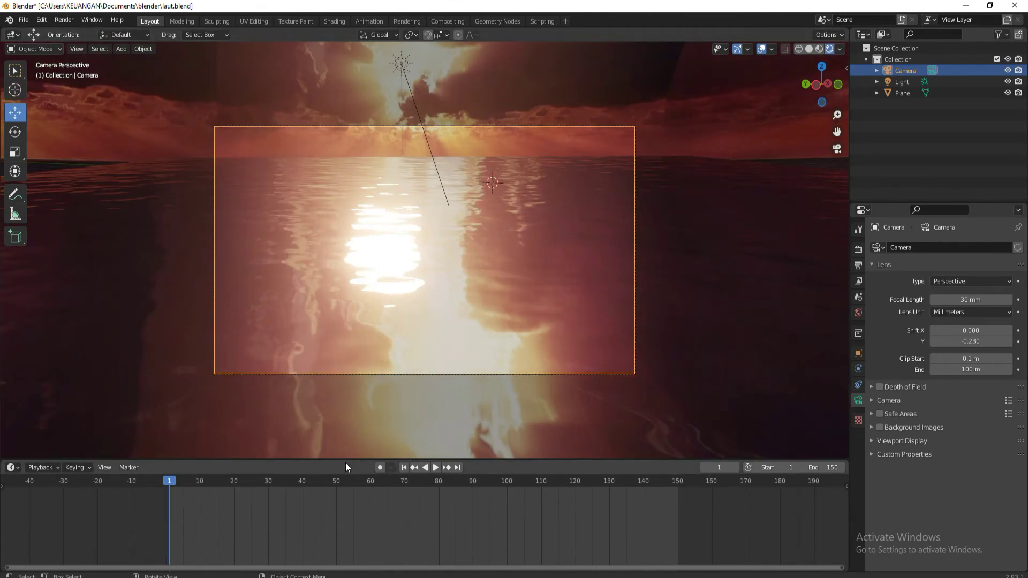
{"action": "key", "text": "ctrl+Page_Down"}
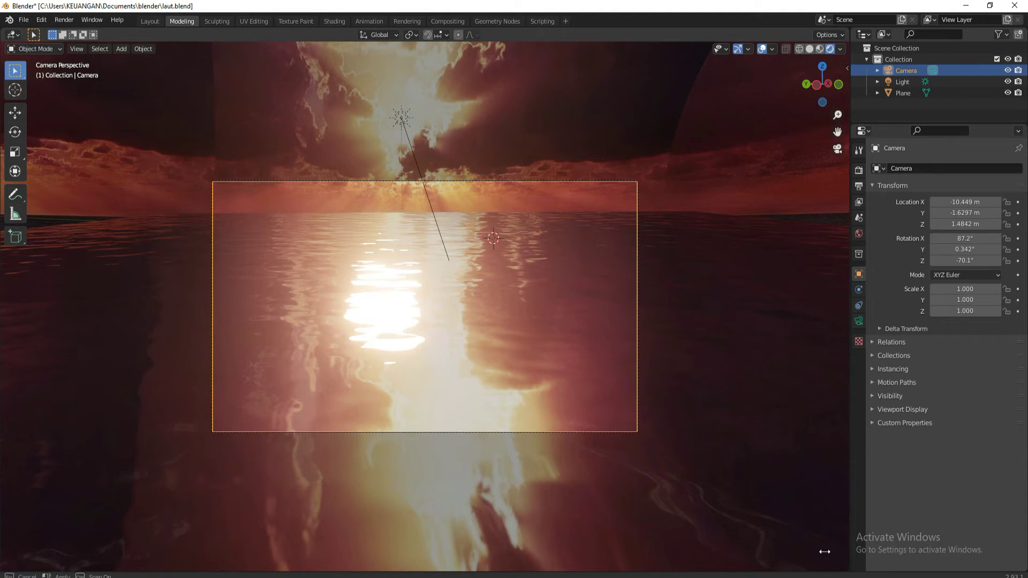
{"action": "left_click_drag", "start_coordinate": [825, 551], "coordinate": [857, 536]}
{"action": "left_click", "coordinate": [866, 321]}
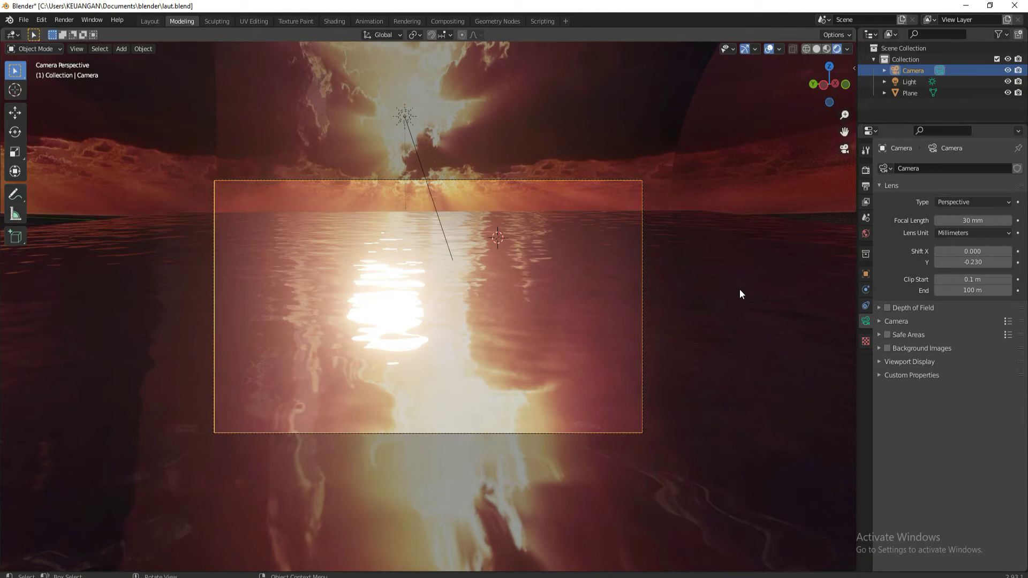
{"action": "left_click", "coordinate": [251, 22]}
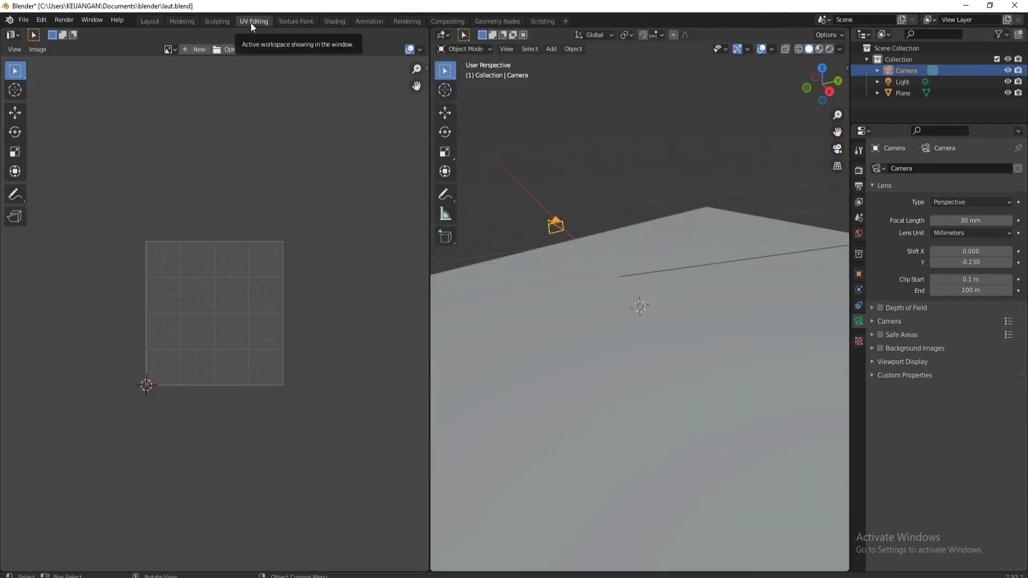
{"action": "left_click", "coordinate": [150, 21]}
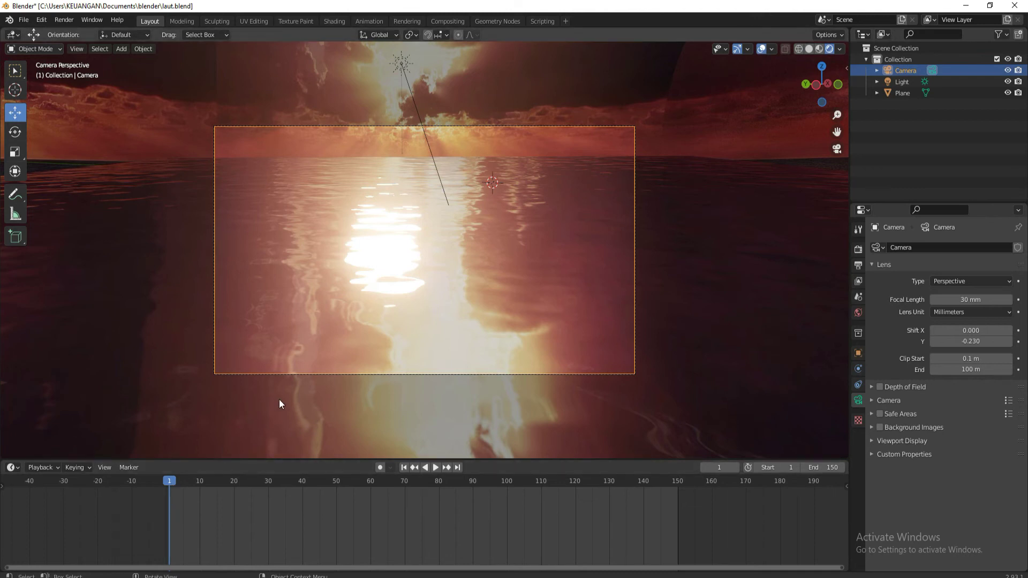
Step: Keyframe camera Shift Y at -0.230 on frame 1 and 0.140 on frame 150, then preview
{"action": "key", "text": "i"}
{"action": "left_click_drag", "start_coordinate": [288, 493], "coordinate": [678, 491]}
{"action": "mouse_move", "coordinate": [971, 341]}
{"action": "left_mouse_down"}
{"action": "mouse_move", "coordinate": [990, 341]}
{"action": "mouse_move", "coordinate": [964, 341]}
{"action": "left_mouse_up"}
{"action": "key", "text": "i"}
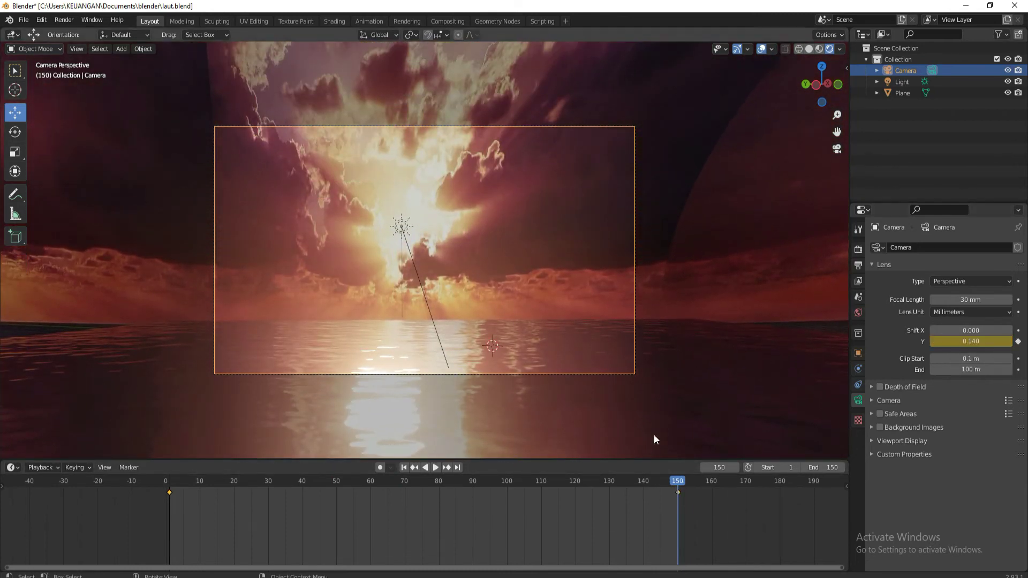
{"action": "key", "text": "space"}
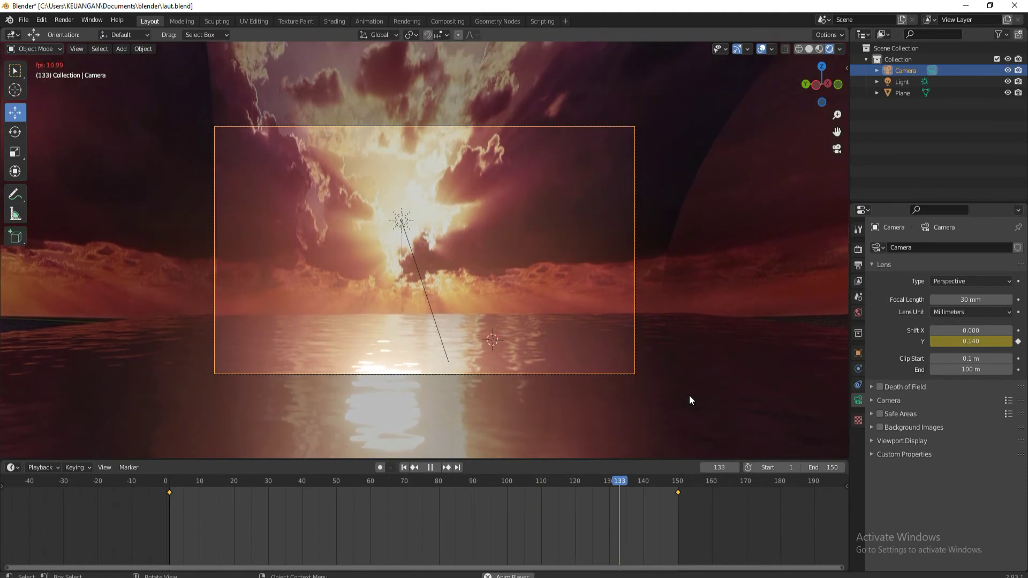
{"action": "key", "text": "space"}
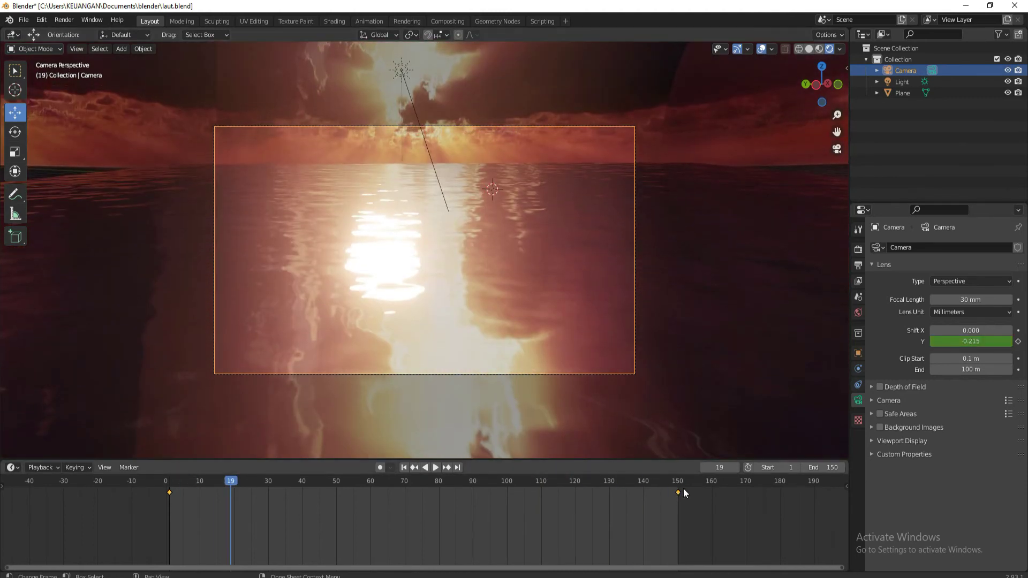
Step: Move the end Shift Y keyframe from frame 150 to about frame 100 and replay
{"action": "left_click_drag", "start_coordinate": [679, 493], "coordinate": [507, 496]}
{"action": "key", "text": "space"}
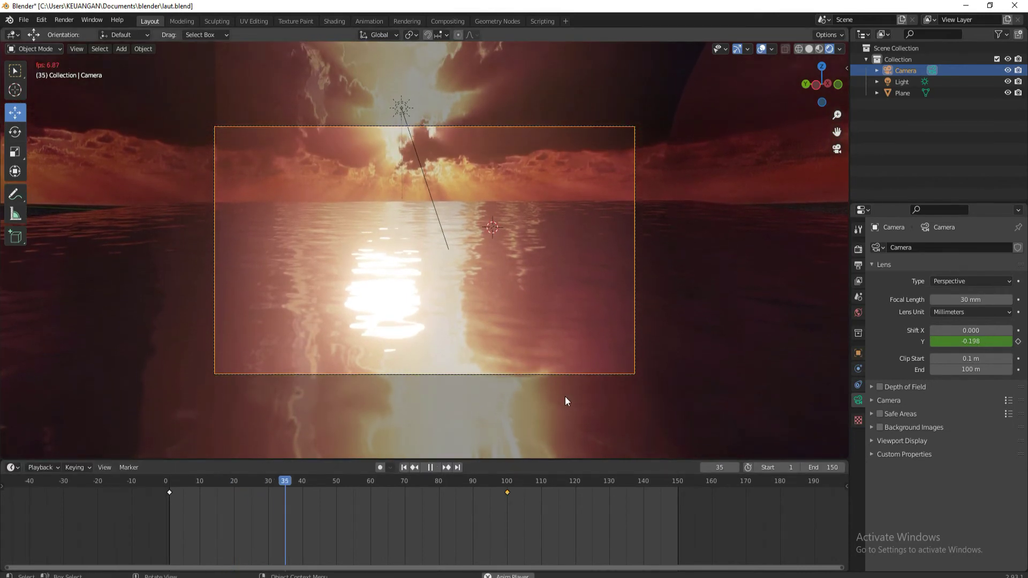
{"action": "left_click", "coordinate": [431, 468]}
{"action": "left_click", "coordinate": [404, 467]}
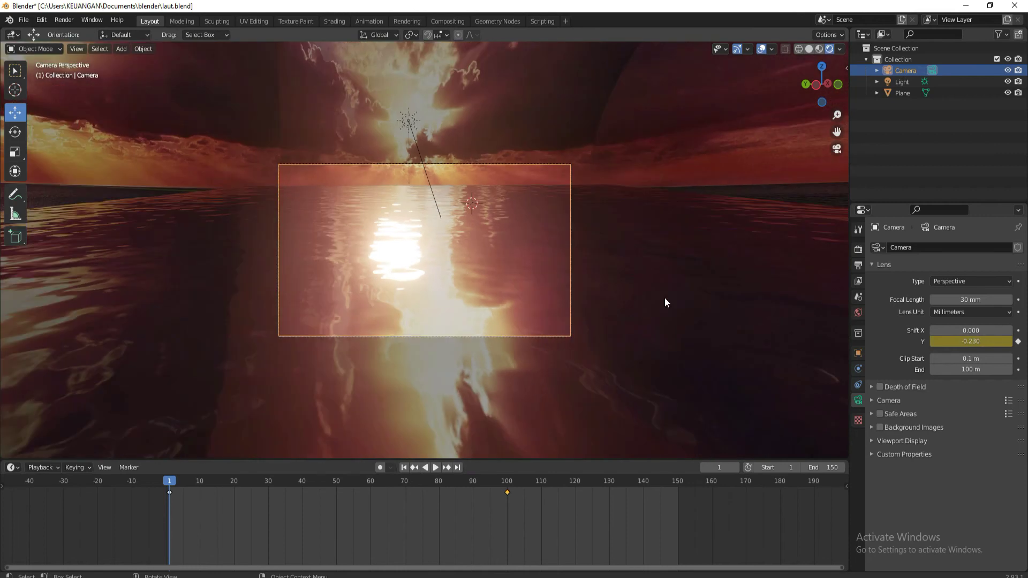
{"action": "left_click", "coordinate": [666, 303]}
{"action": "left_click", "coordinate": [334, 21]}
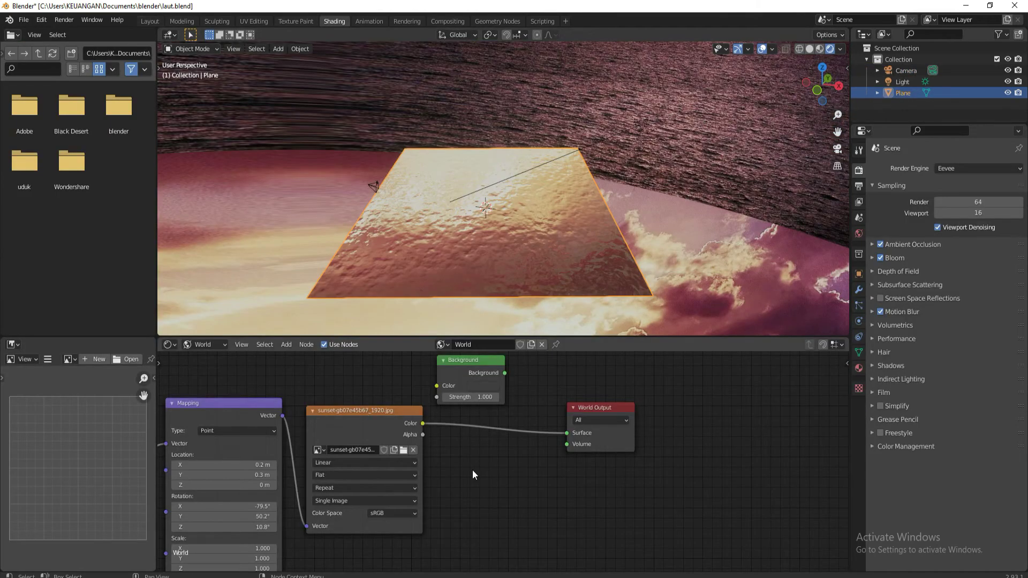
{"action": "scroll", "coordinate": [484, 464], "scroll_direction": "down", "scroll_amount": 1}
{"action": "scroll", "coordinate": [484, 464], "scroll_direction": "up", "scroll_amount": 1}
{"action": "left_click", "coordinate": [208, 344]}
{"action": "left_click", "coordinate": [206, 358]}
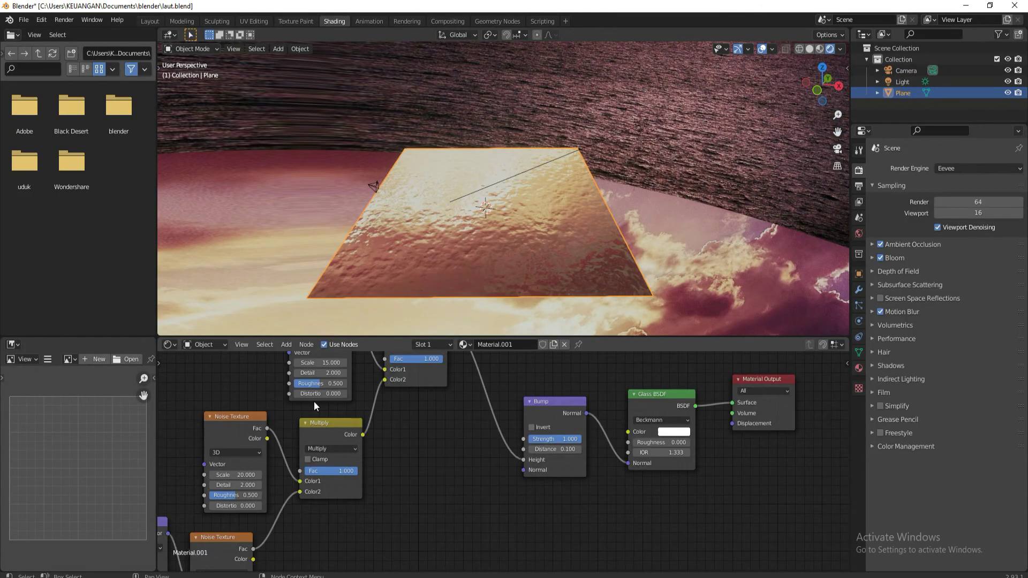
{"action": "scroll", "coordinate": [253, 460], "scroll_direction": "down", "scroll_amount": 2}
{"action": "scroll", "coordinate": [353, 483], "scroll_direction": "up", "scroll_amount": 4}
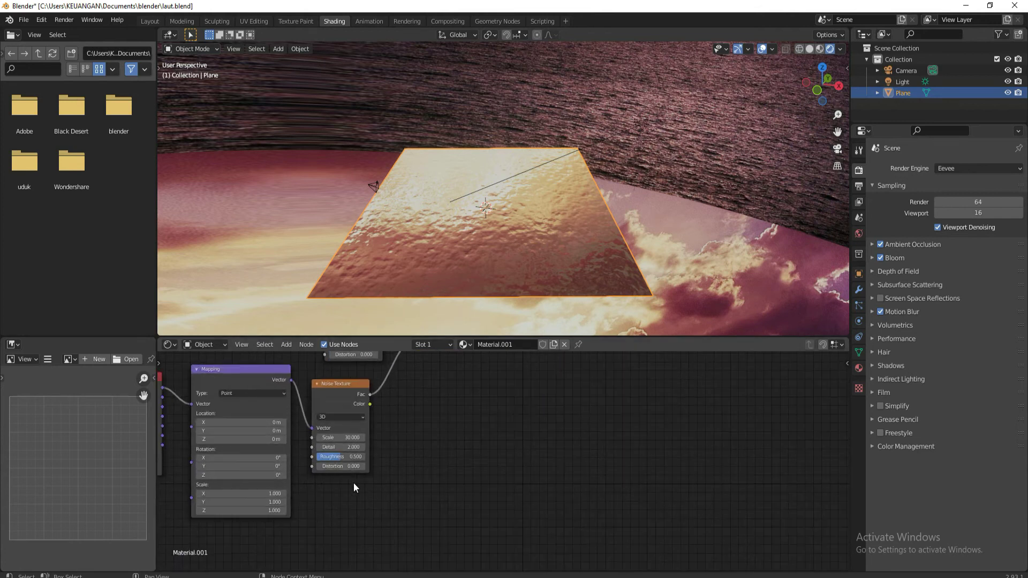
{"action": "scroll", "coordinate": [353, 483], "scroll_direction": "up", "scroll_amount": 1}
{"action": "key", "text": "KP_0"}
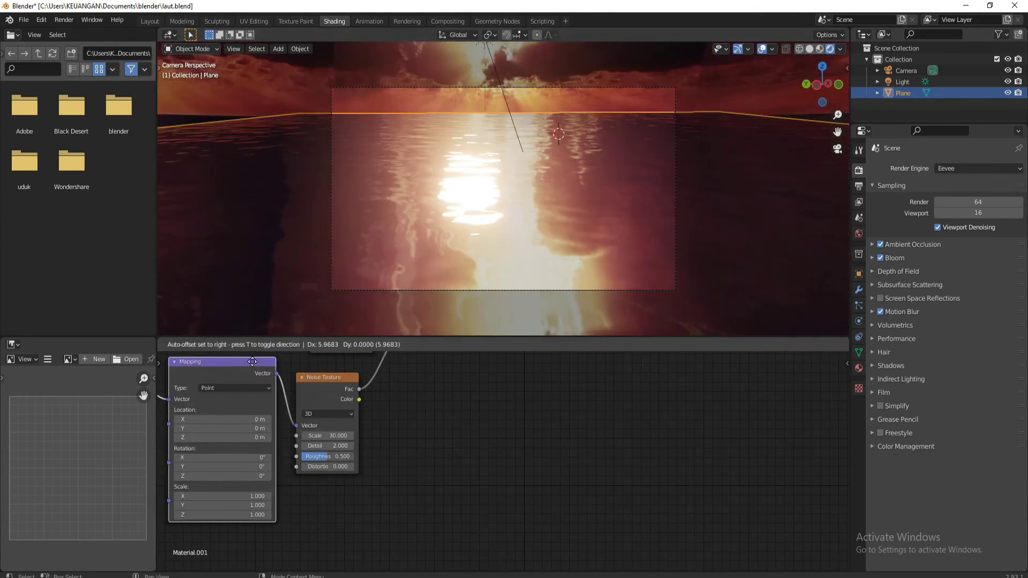
{"action": "scroll", "coordinate": [356, 411], "scroll_direction": "down", "scroll_amount": 2}
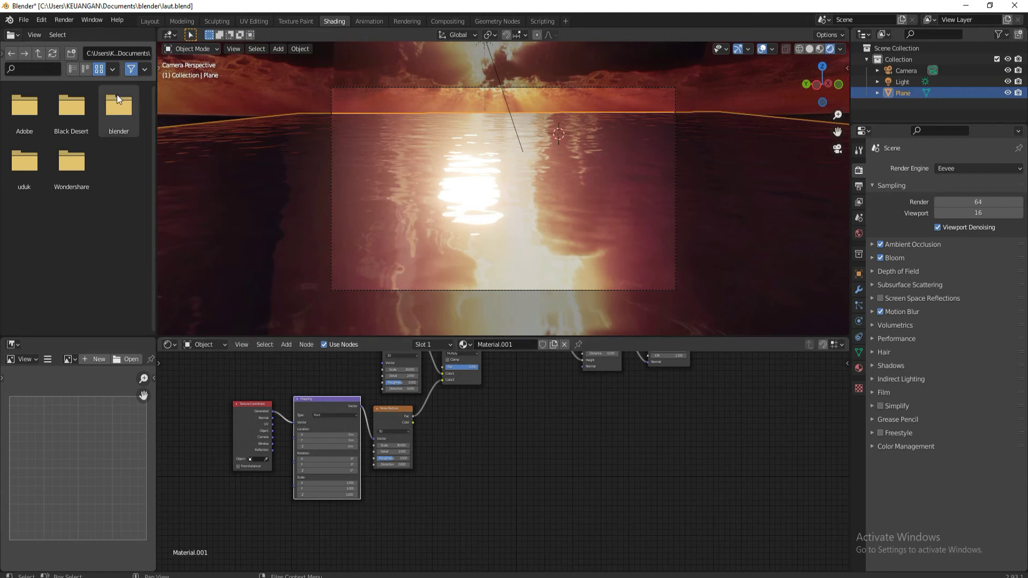
{"action": "left_click", "coordinate": [150, 21]}
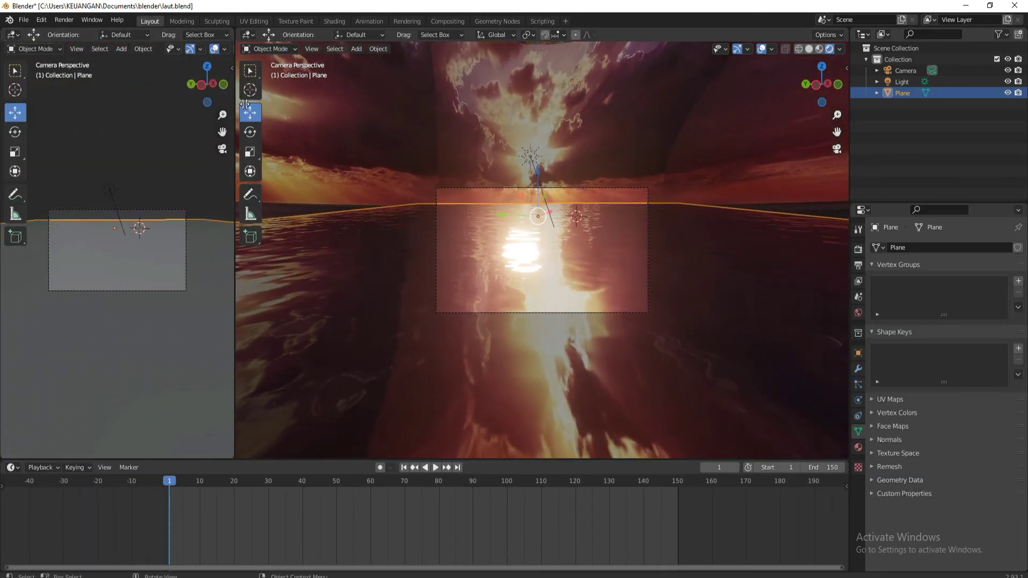
Step: Split the viewport and show the water material's Mapping node in a Shader Editor
{"action": "left_click_drag", "start_coordinate": [26, 35], "coordinate": [242, 40]}
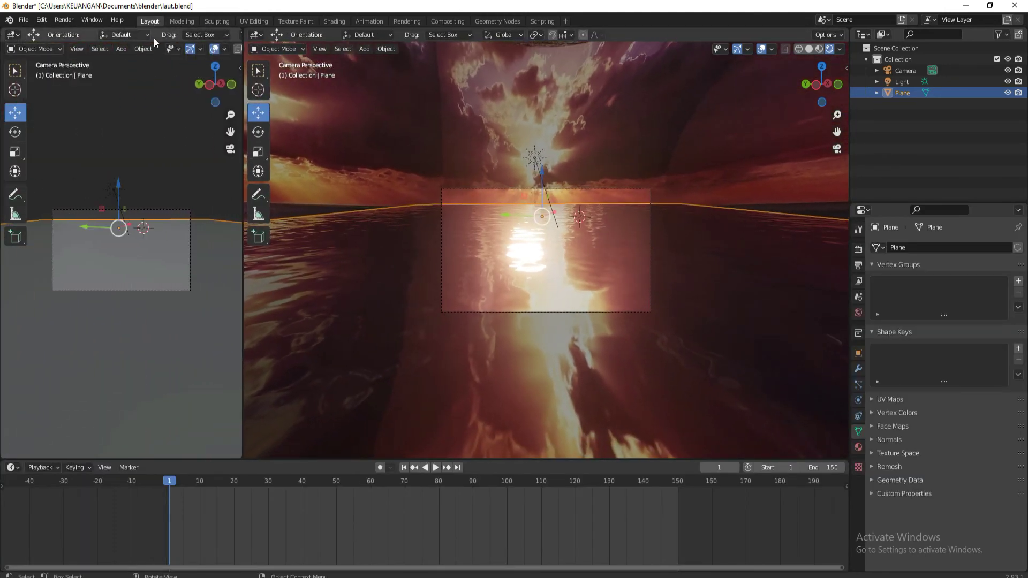
{"action": "left_click", "coordinate": [12, 34]}
{"action": "left_click", "coordinate": [44, 117]}
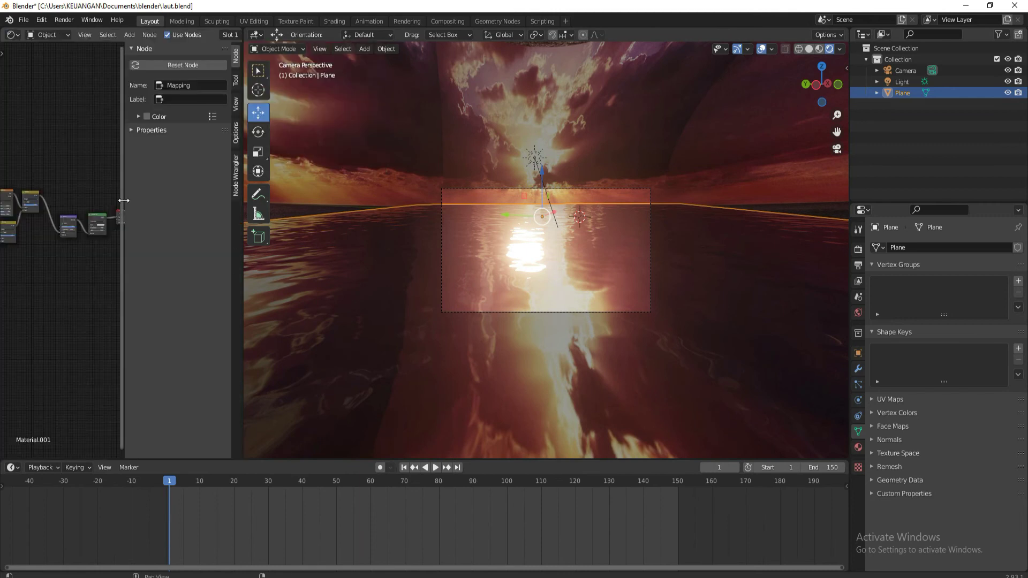
{"action": "left_click_drag", "start_coordinate": [119, 219], "coordinate": [232, 219]}
{"action": "scroll", "coordinate": [232, 219], "scroll_direction": "up", "scroll_amount": 2}
{"action": "scroll", "coordinate": [156, 268], "scroll_direction": "up", "scroll_amount": 2}
{"action": "scroll", "coordinate": [177, 247], "scroll_direction": "up", "scroll_amount": 2}
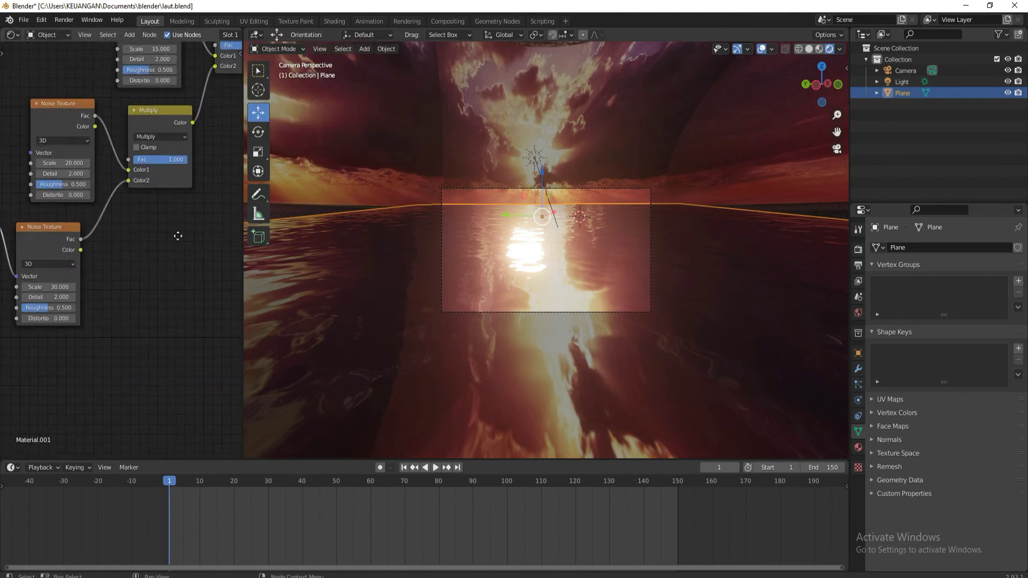
{"action": "scroll", "coordinate": [194, 217], "scroll_direction": "up", "scroll_amount": 2}
{"action": "middle_click_drag", "start_coordinate": [194, 216], "coordinate": [255, 189]}
{"action": "scroll", "coordinate": [160, 241], "scroll_direction": "up", "scroll_amount": 1}
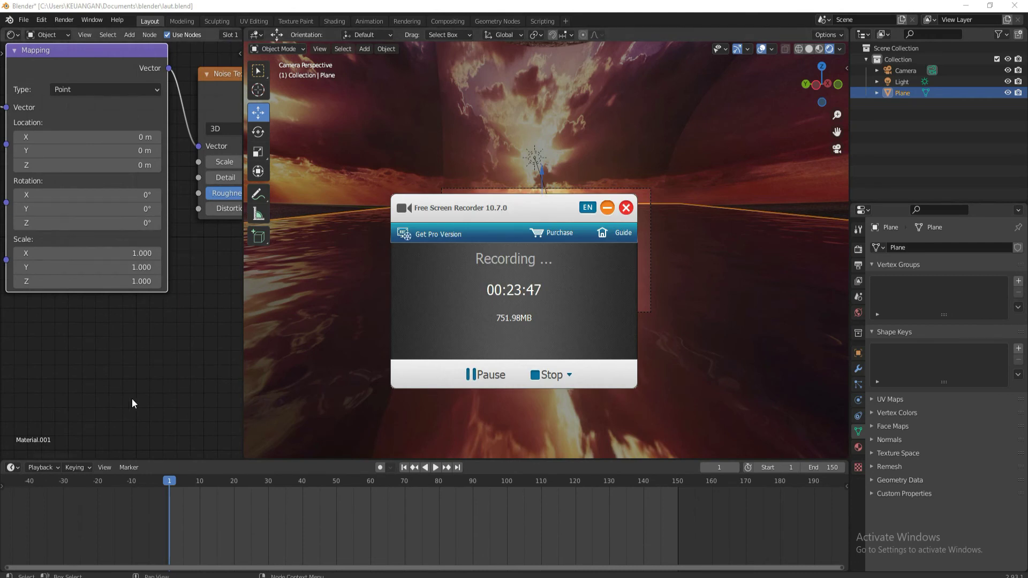
Step: Keyframe the Mapping Z rotation at 0° on frame 1 and -170° on frame 149
{"action": "key", "text": "i"}
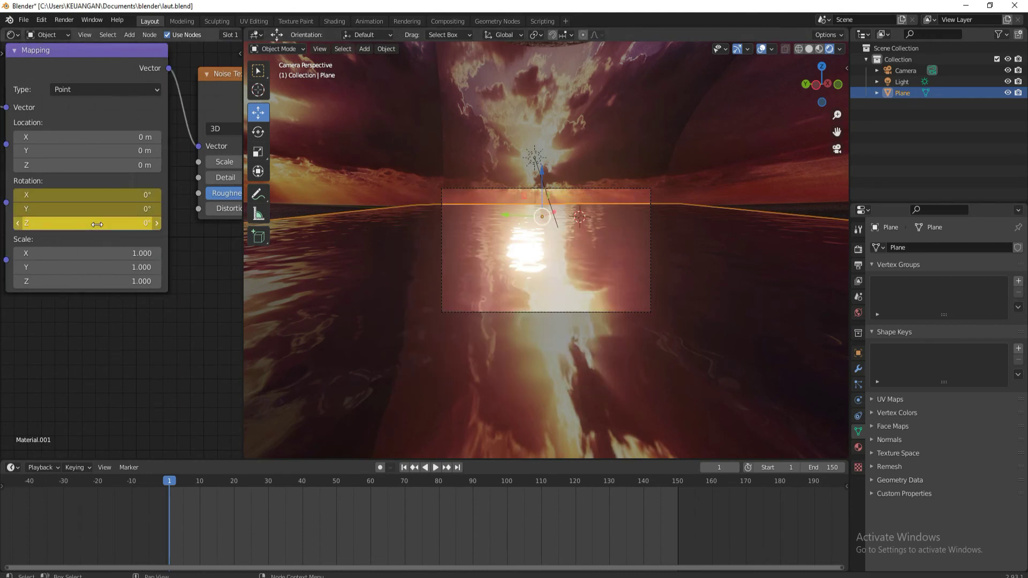
{"action": "key", "text": "space"}
{"action": "left_click_drag", "start_coordinate": [198, 481], "coordinate": [599, 482]}
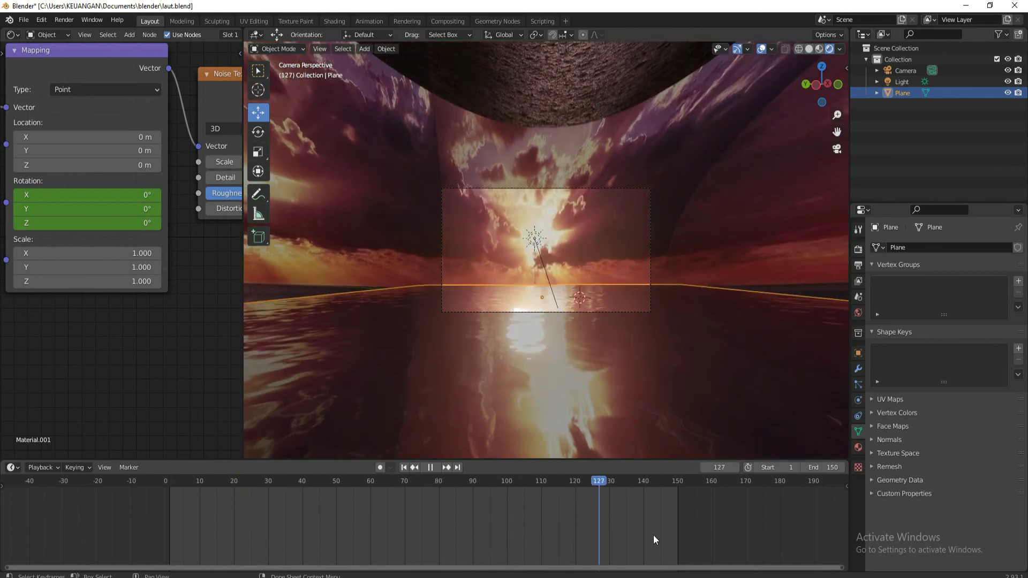
{"action": "key", "text": "space"}
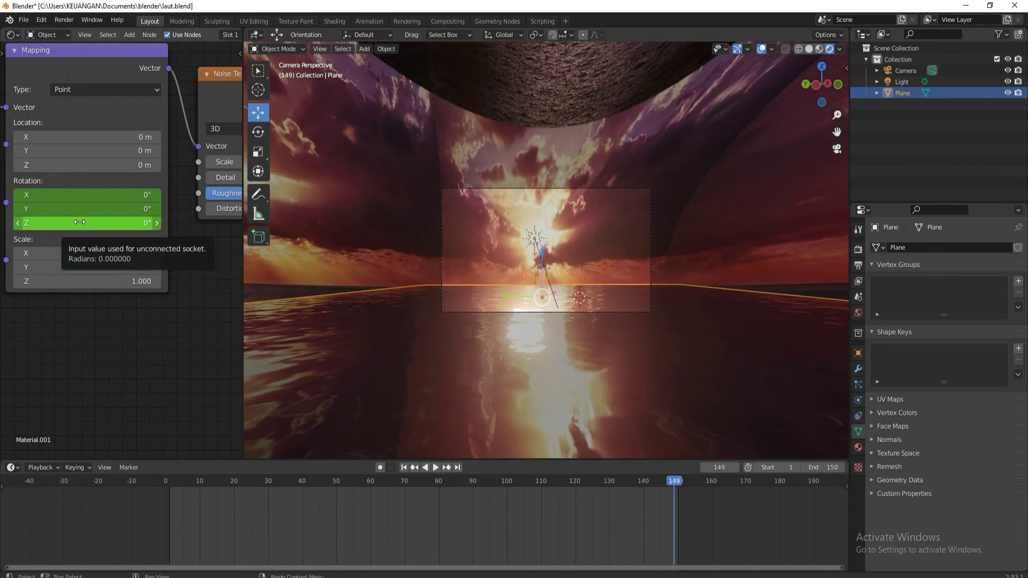
{"action": "double_click", "coordinate": [81, 222]}
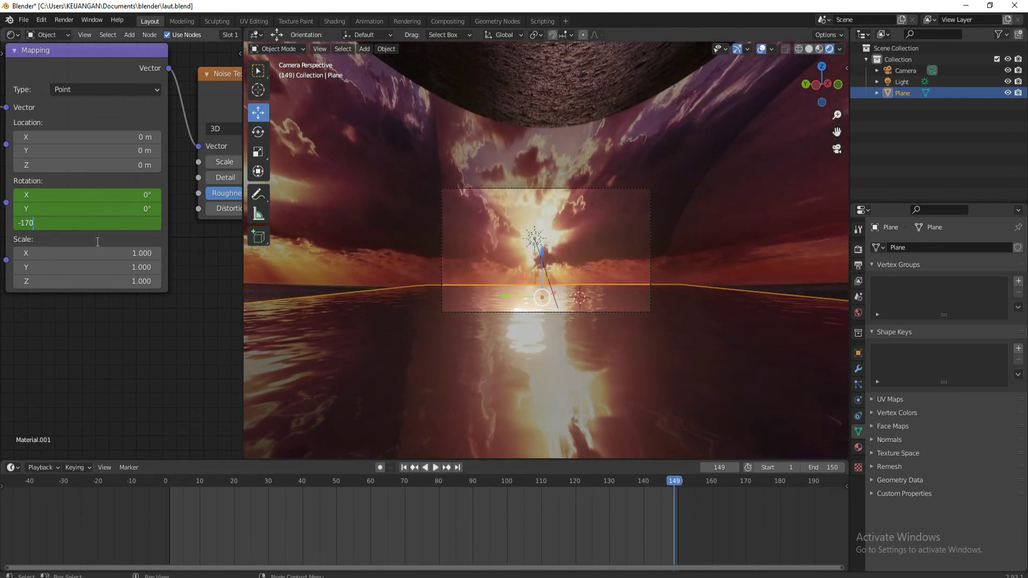
{"action": "key", "text": "Return"}
{"action": "key", "text": "i"}
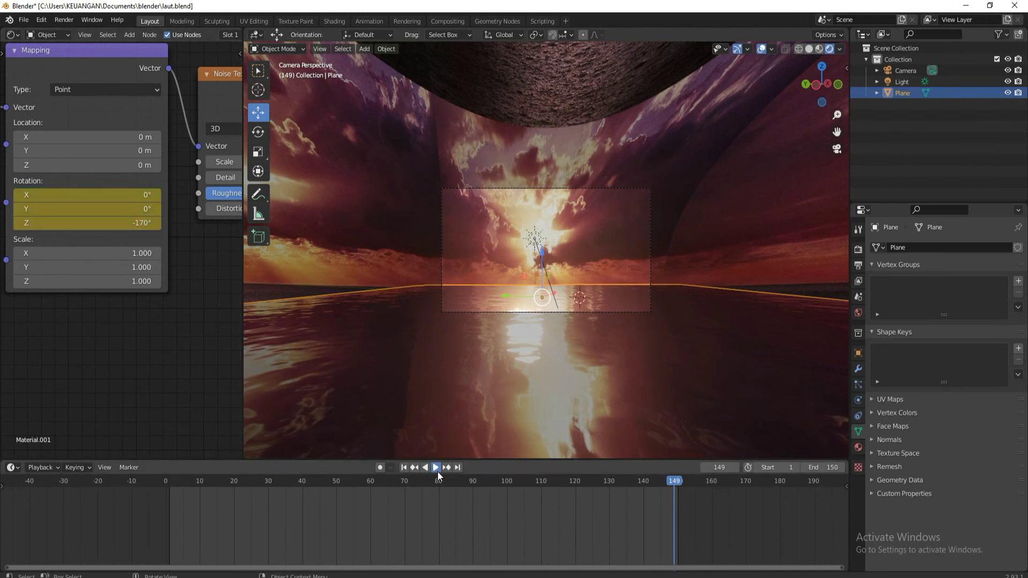
Step: Preview the texture rotation animation and widen the 3D viewport again
{"action": "left_click", "coordinate": [436, 470]}
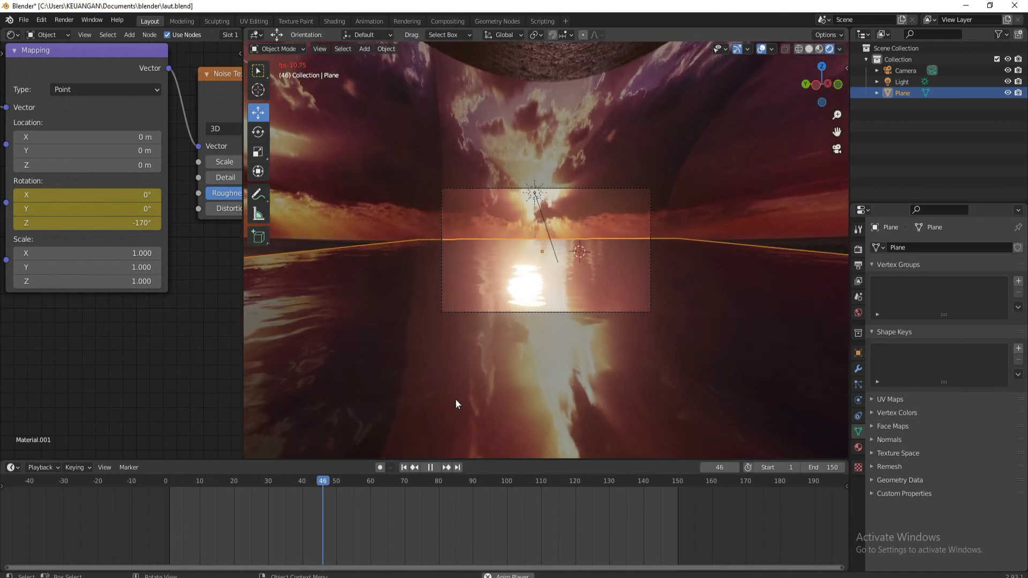
{"action": "key", "text": "space"}
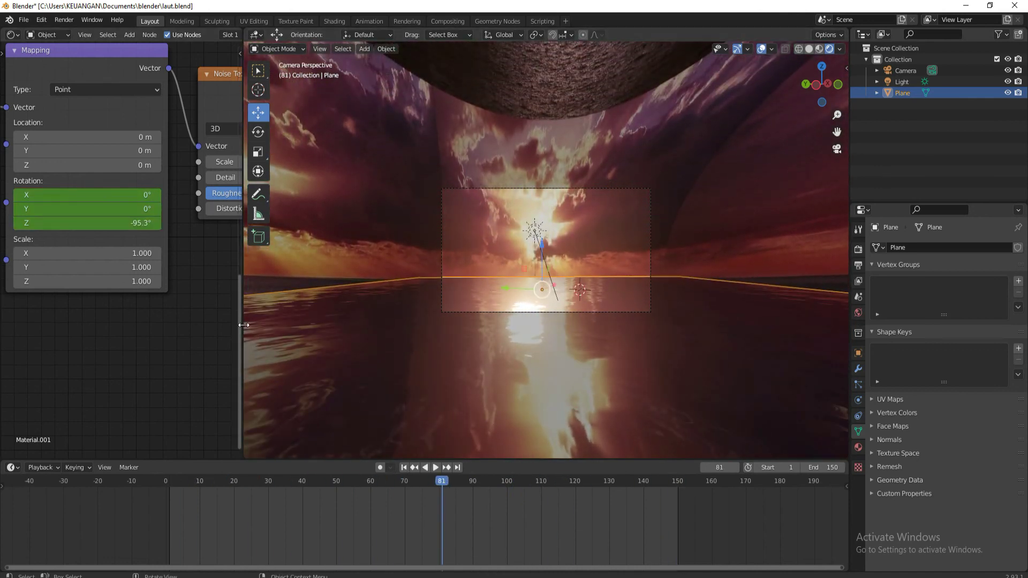
{"action": "left_click_drag", "start_coordinate": [243, 325], "coordinate": [155, 325]}
{"action": "left_click", "coordinate": [23, 20]}
Step: Save the scene with its camera and water animations as laut.blend
{"action": "left_click", "coordinate": [75, 118]}
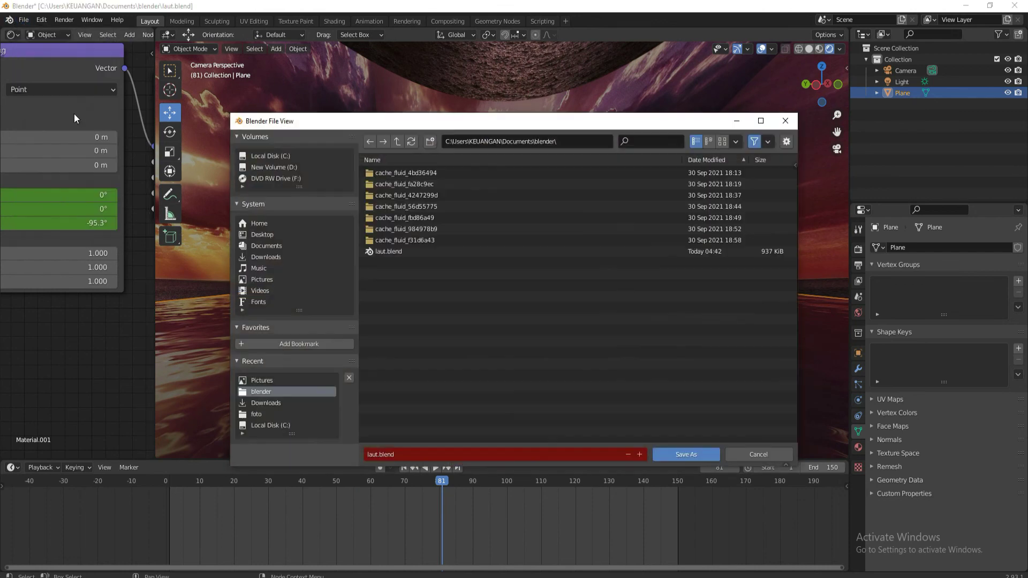
{"action": "left_click", "coordinate": [690, 455]}
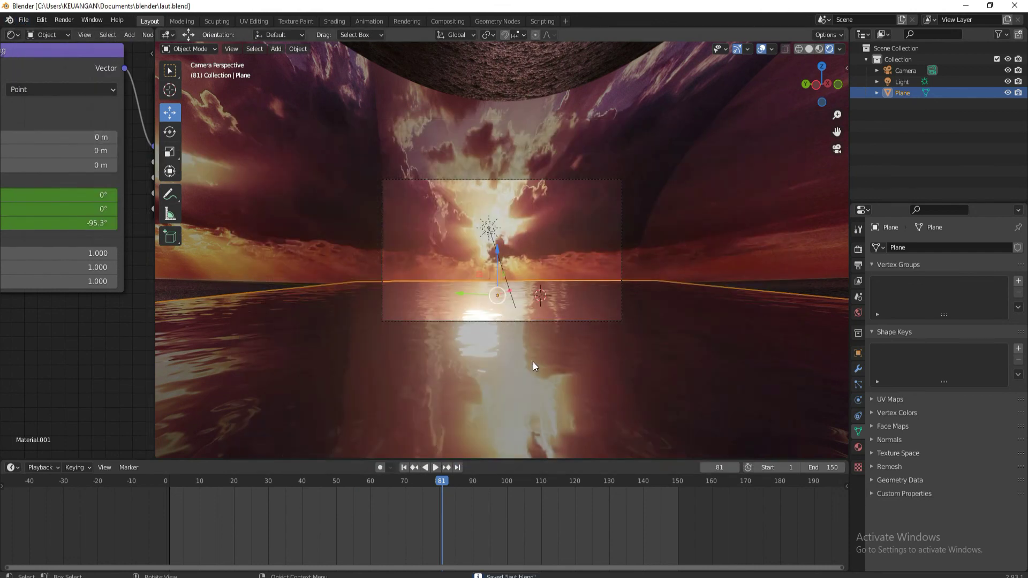